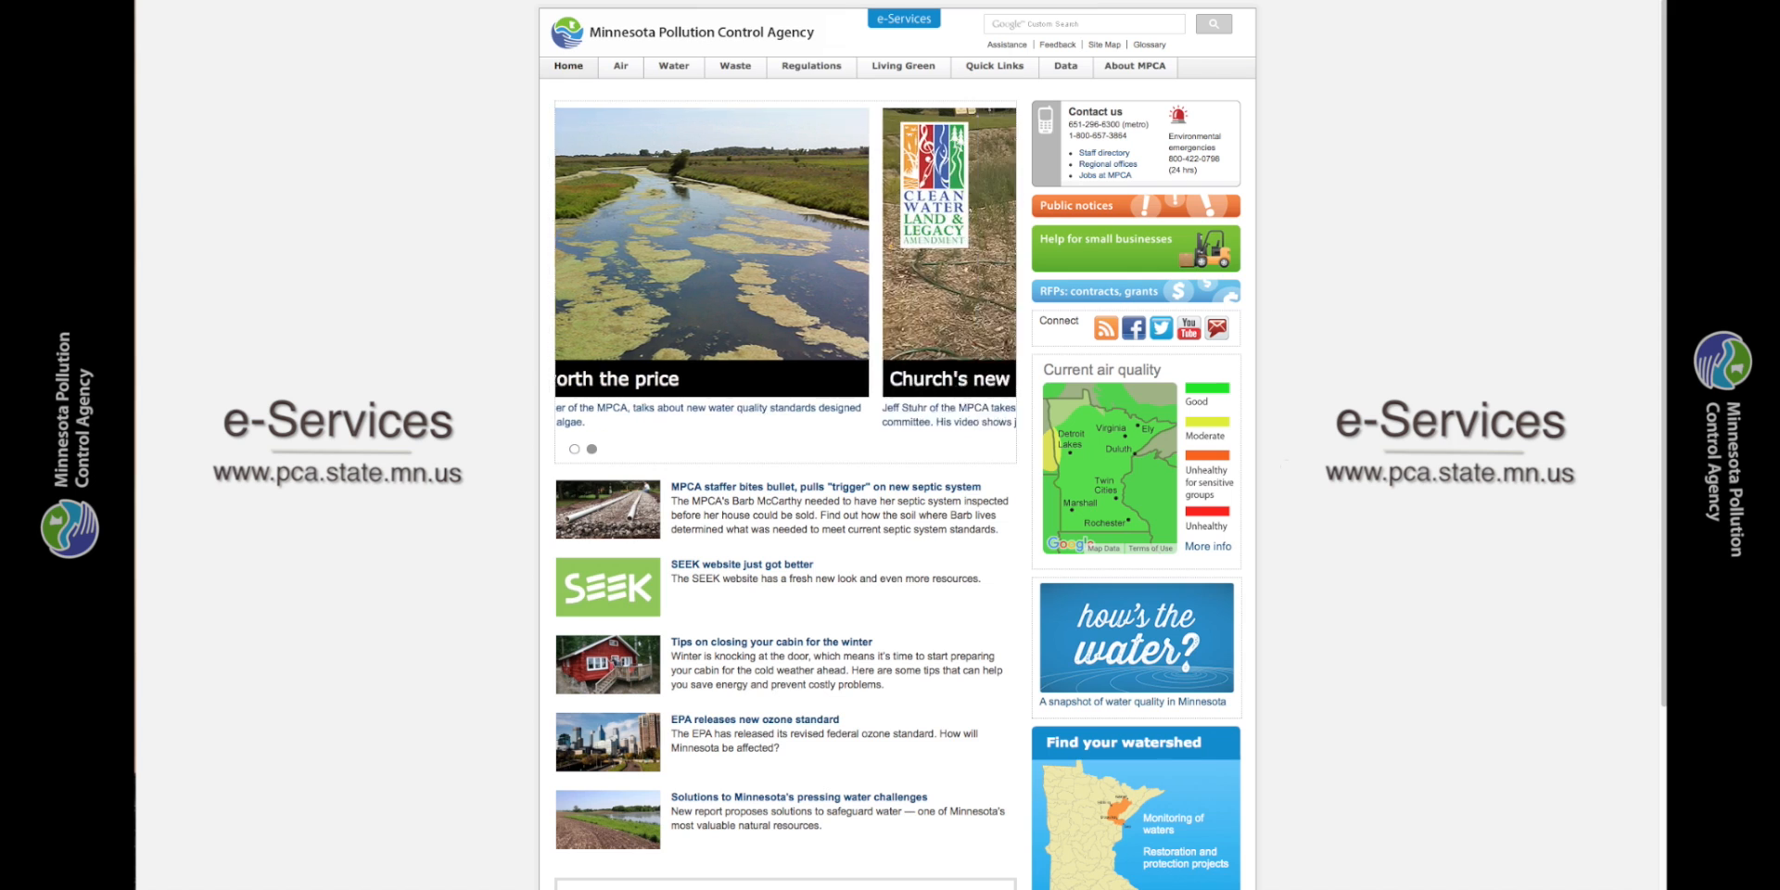
- Open the agency's e-Services site and start creating a new account
click(910, 20)
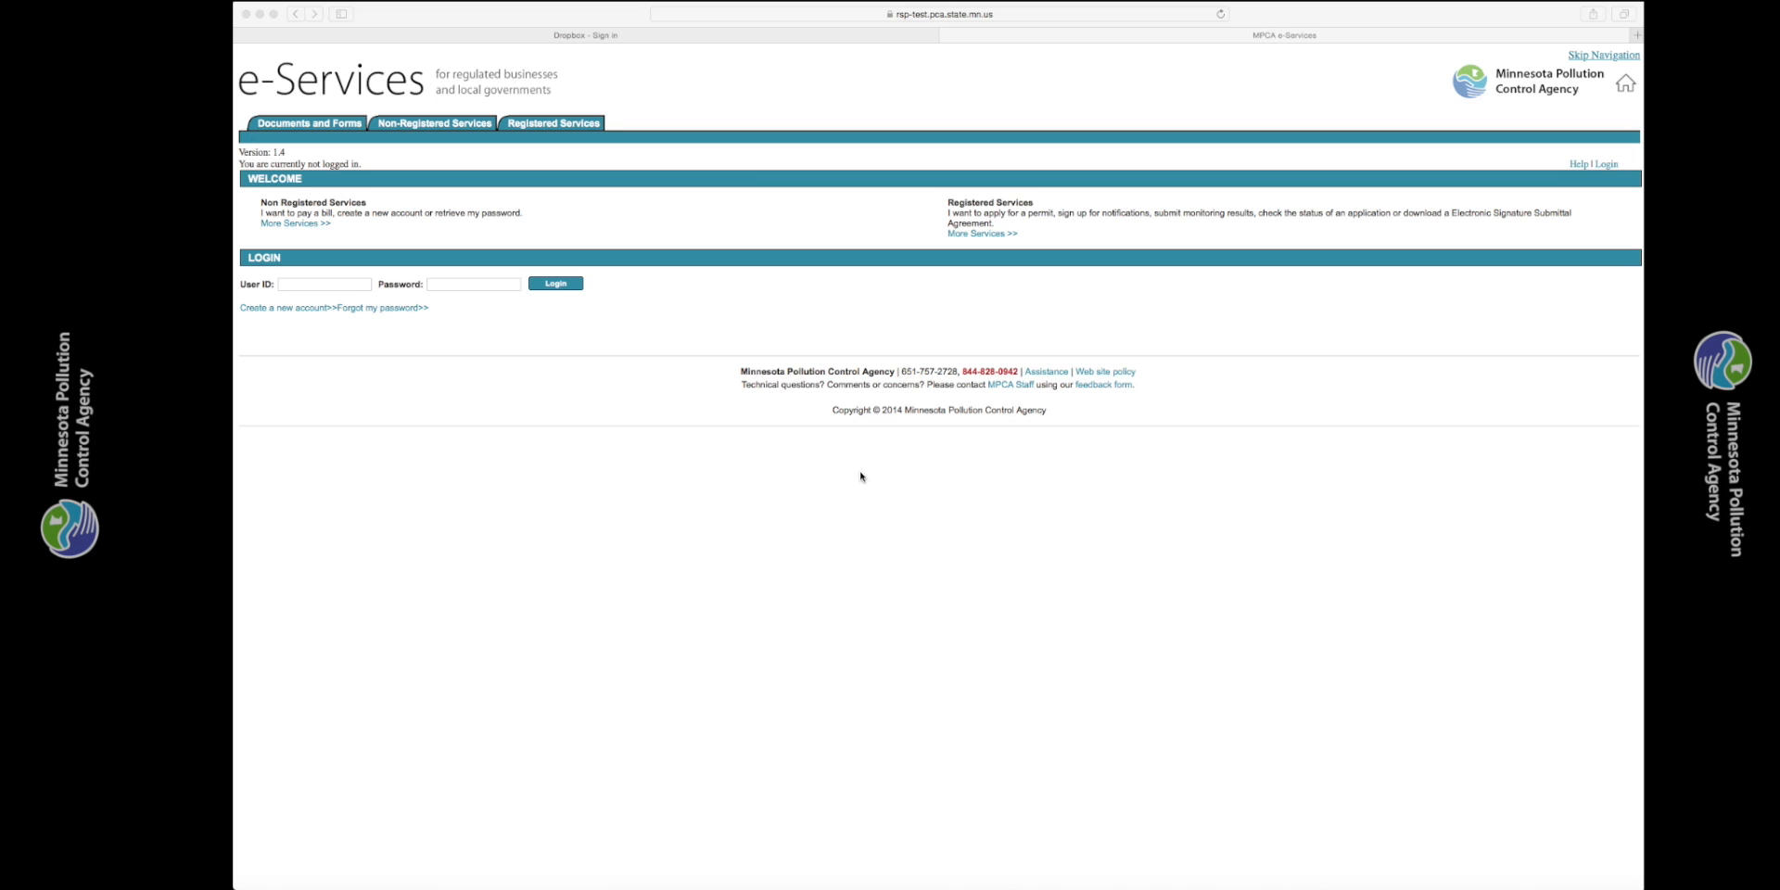
click(314, 308)
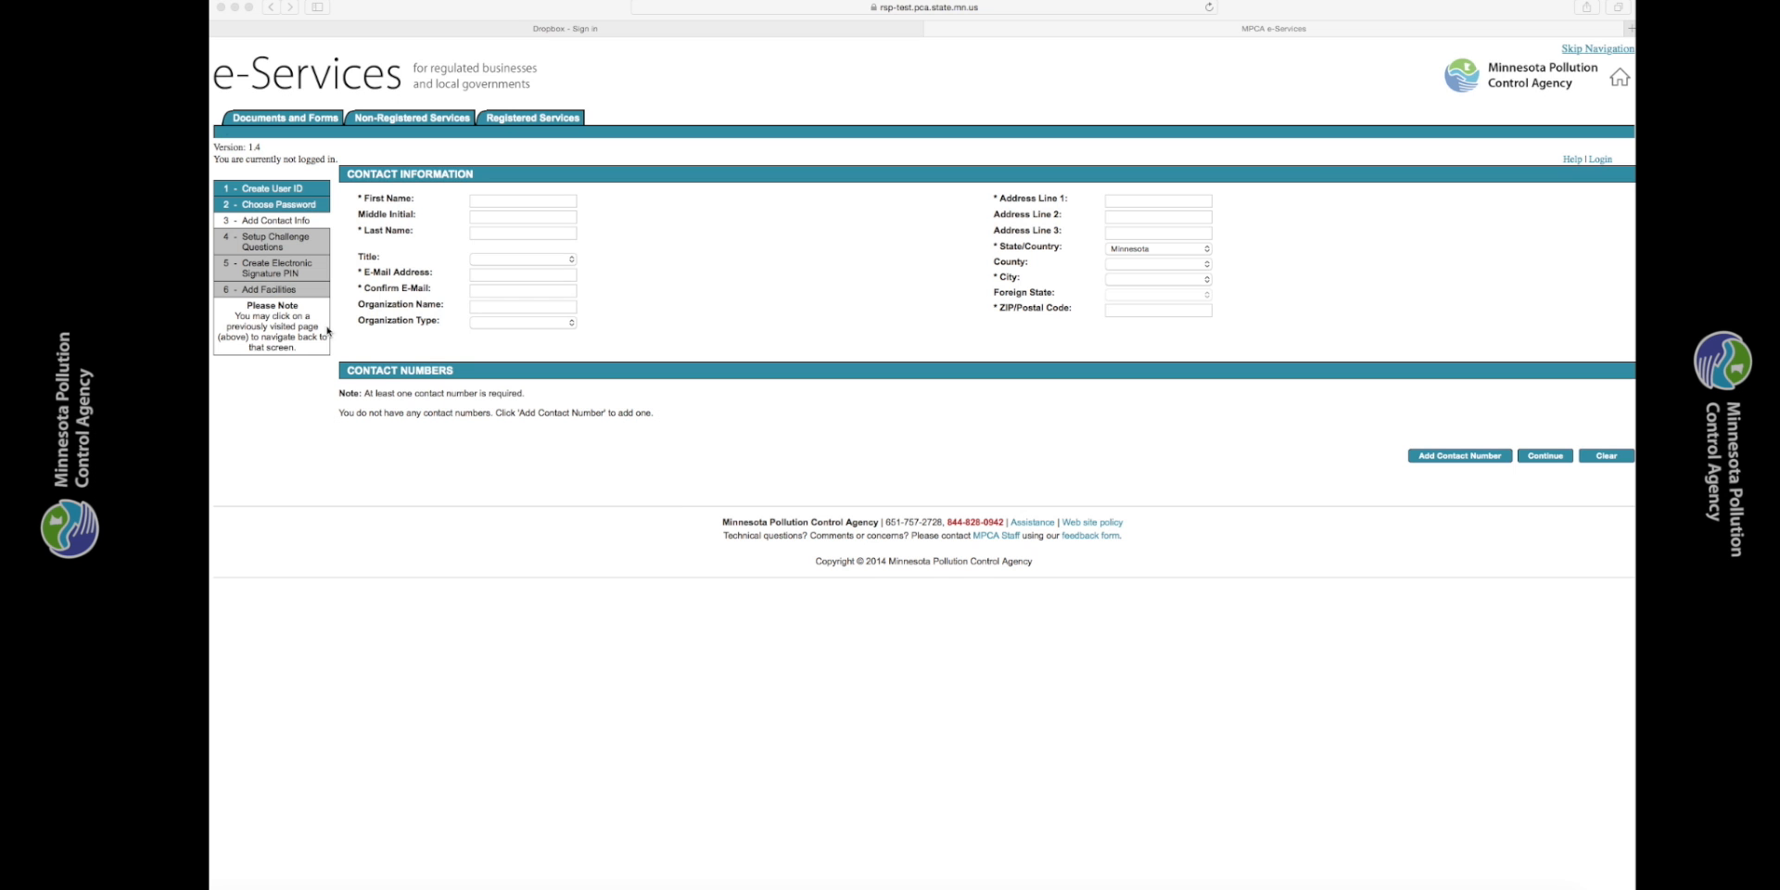
- Add an office phone number to the account's contact information and continue the account setup
click(1443, 456)
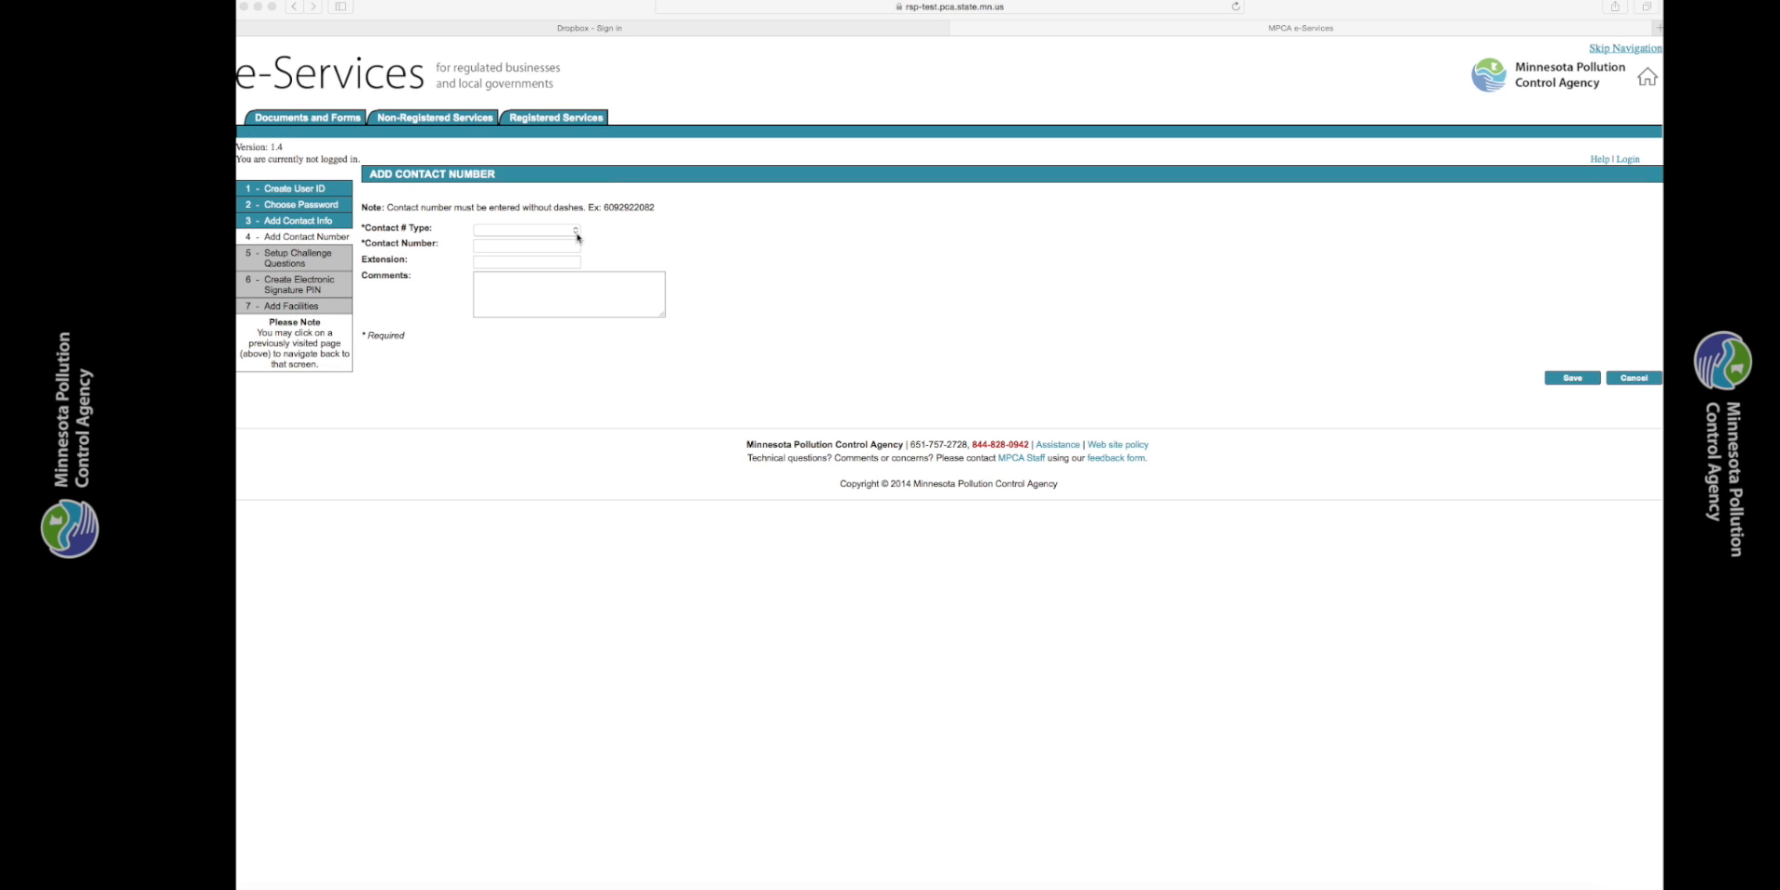
click(575, 233)
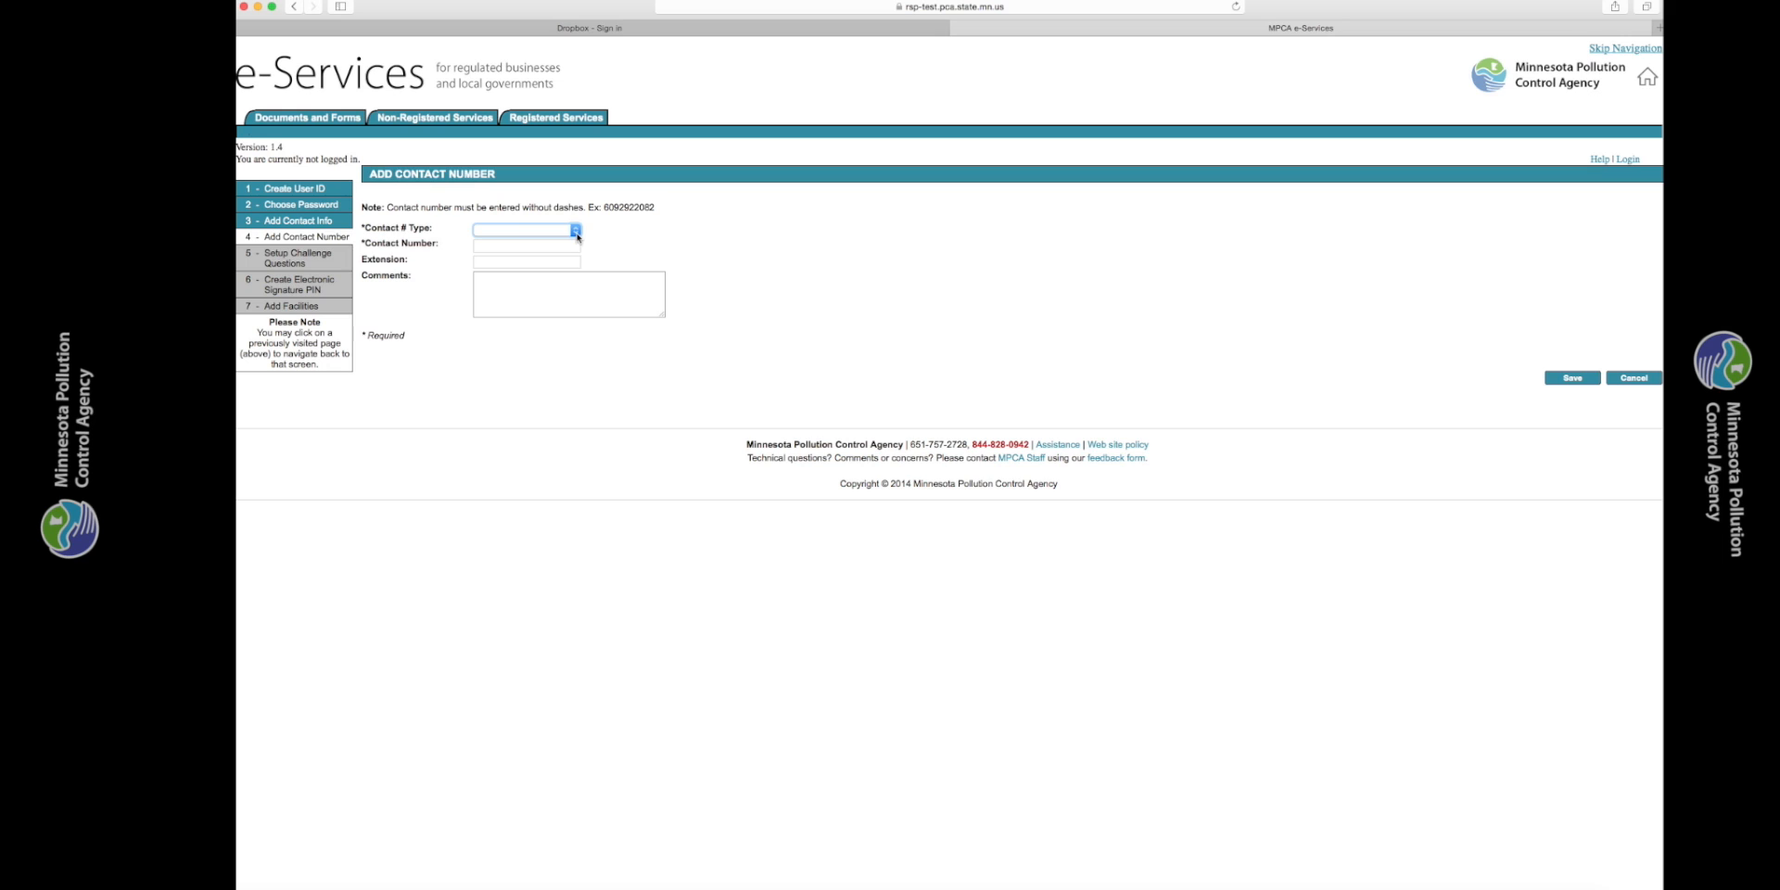
click(575, 232)
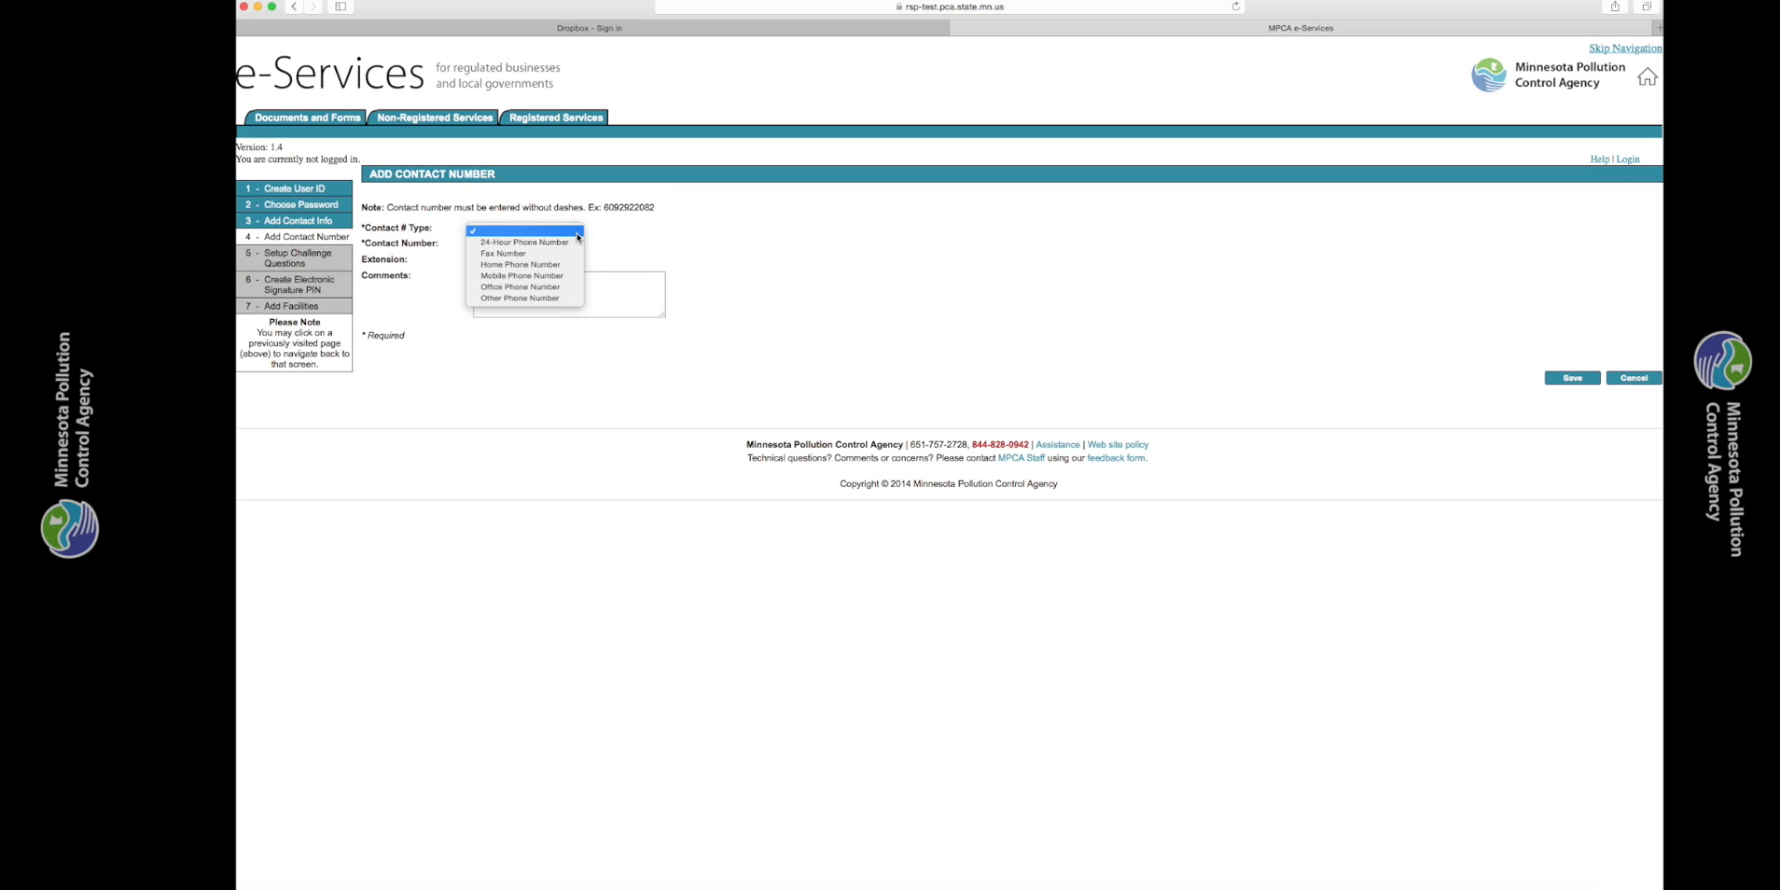
click(576, 231)
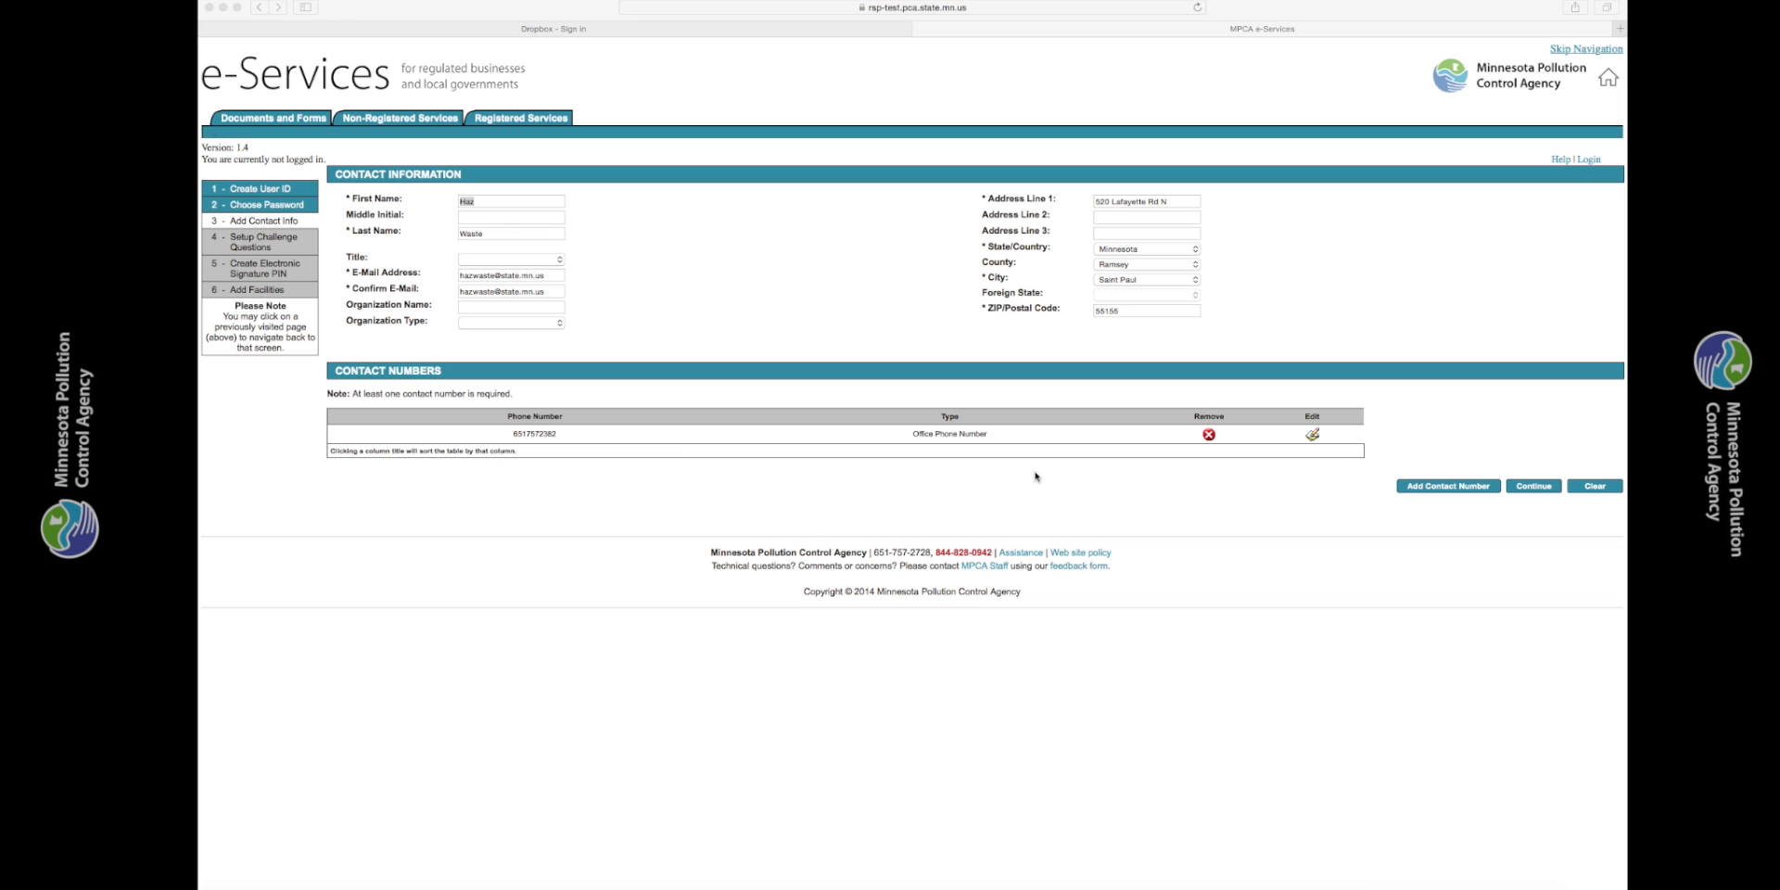
click(1534, 492)
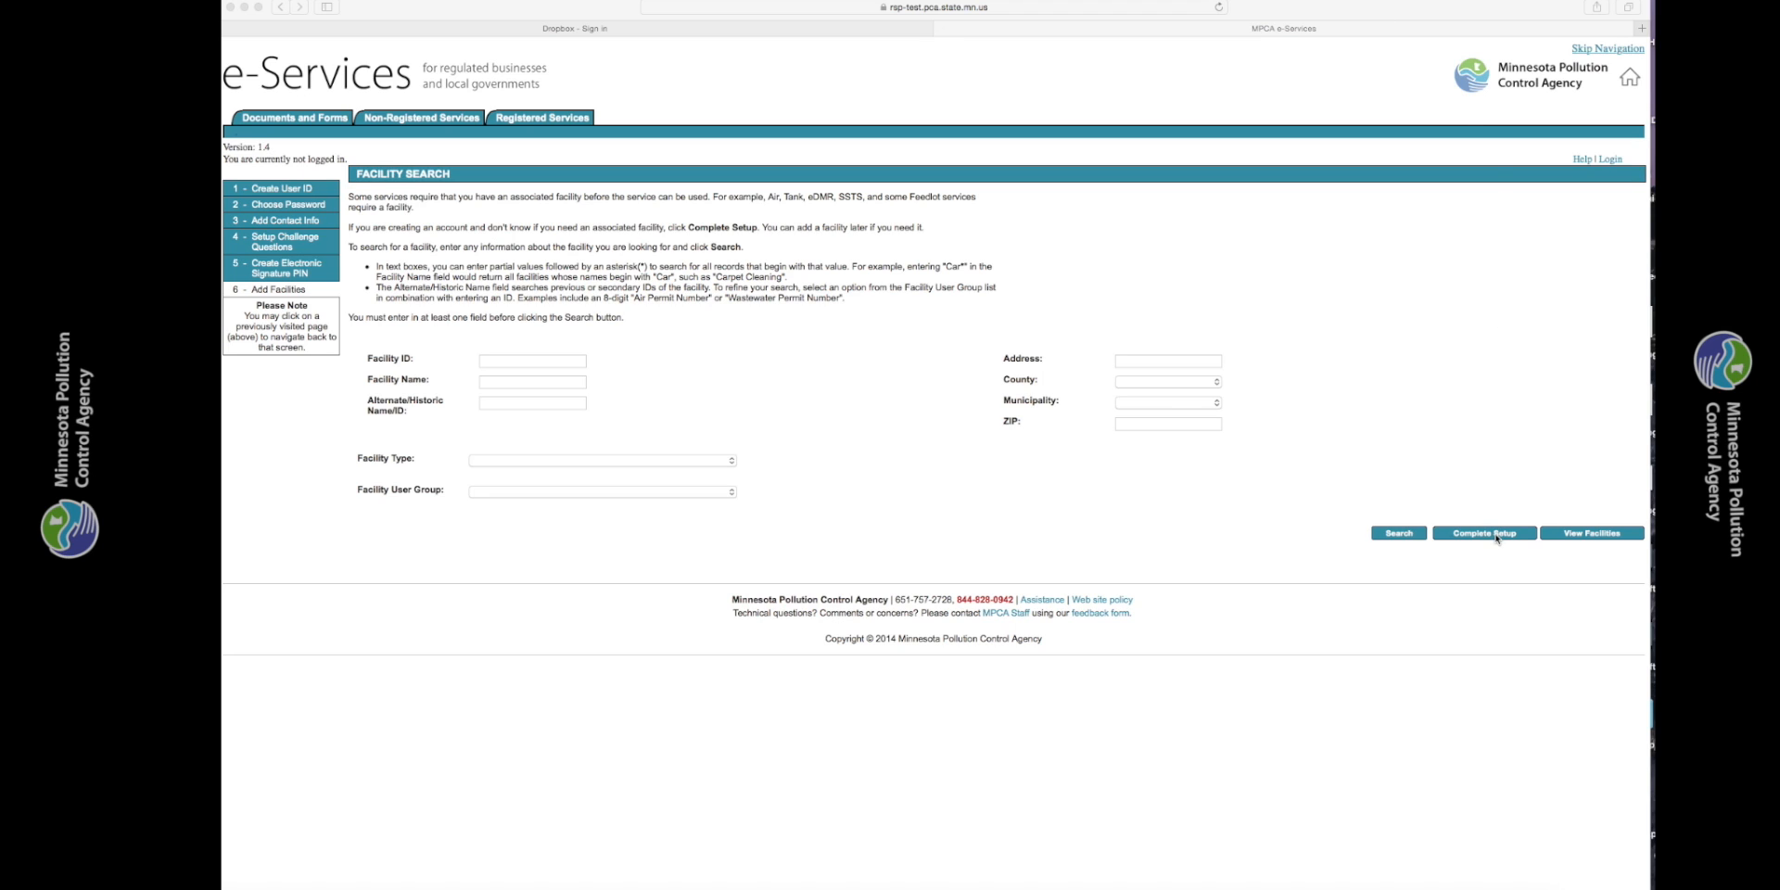
- Complete the account setup without adding a facility and confirm Notification of Regulated Waste Activity as the workspace service
click(1484, 533)
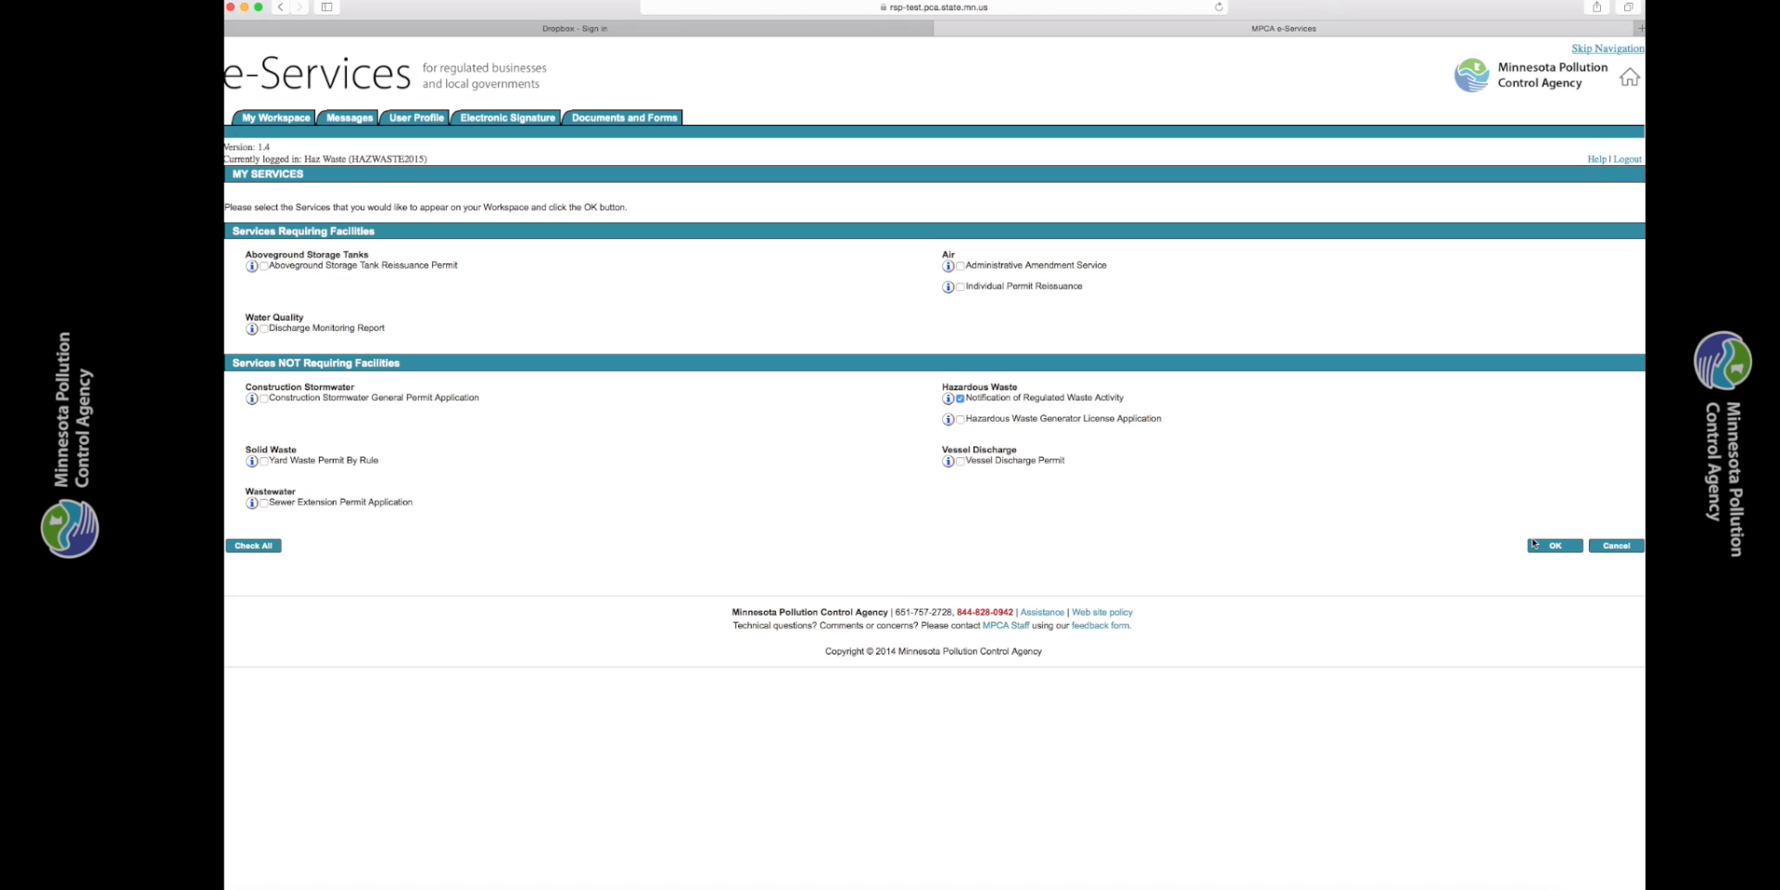
click(1554, 546)
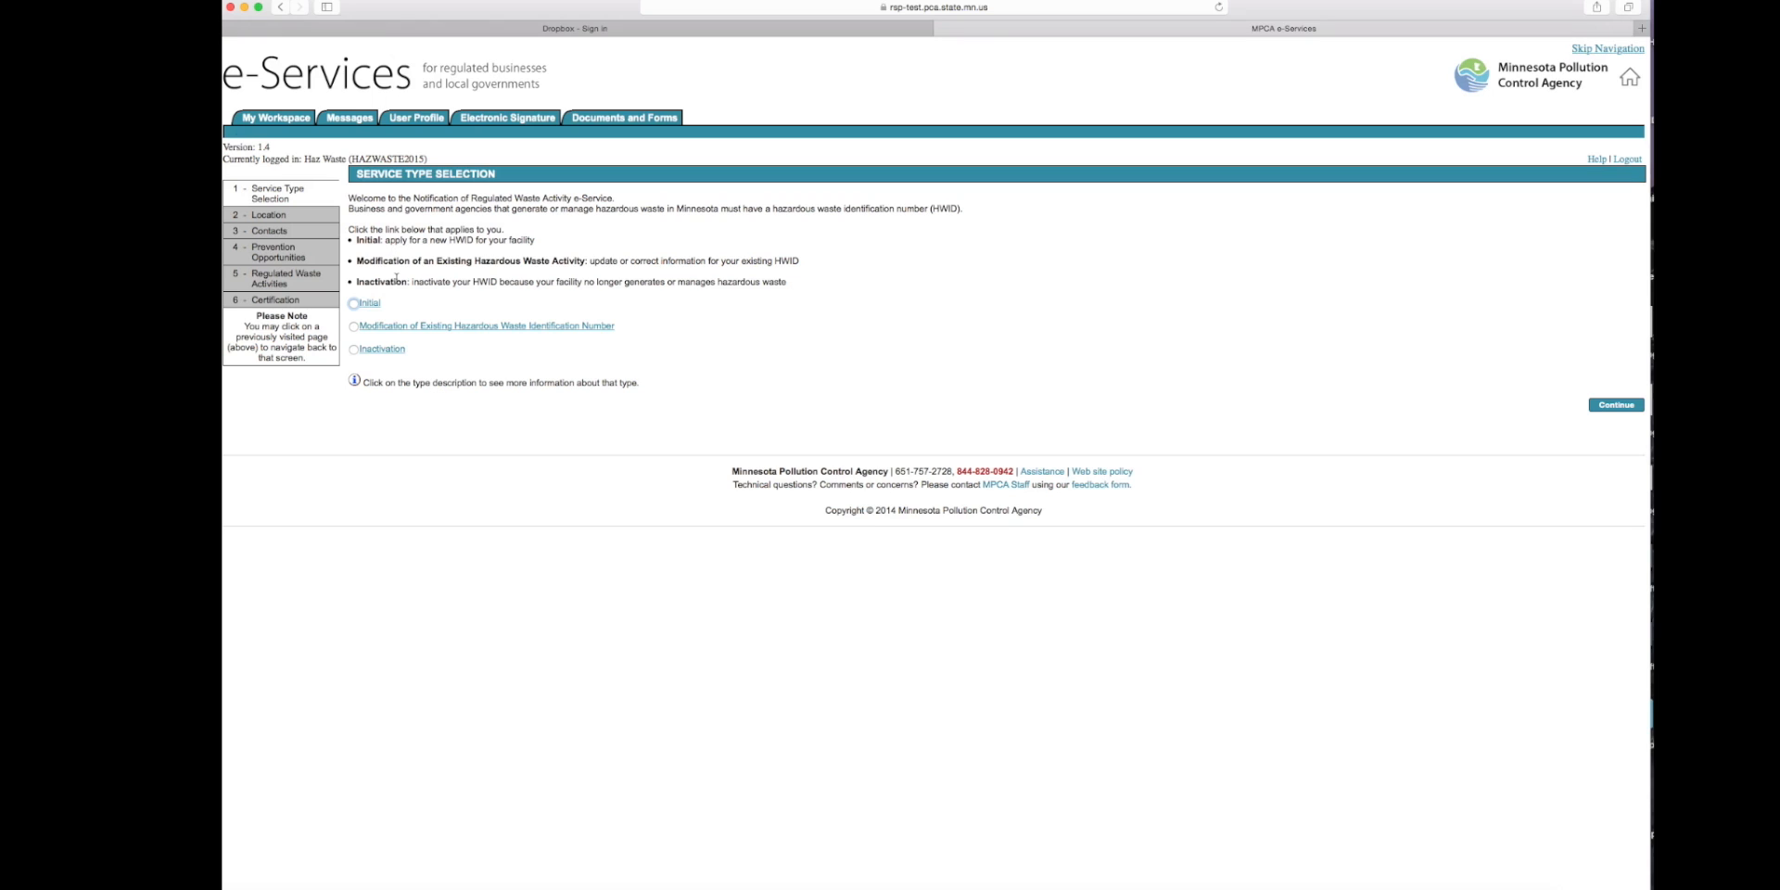
- Select Initial as the service type for a new HWID and continue to the location page
click(354, 304)
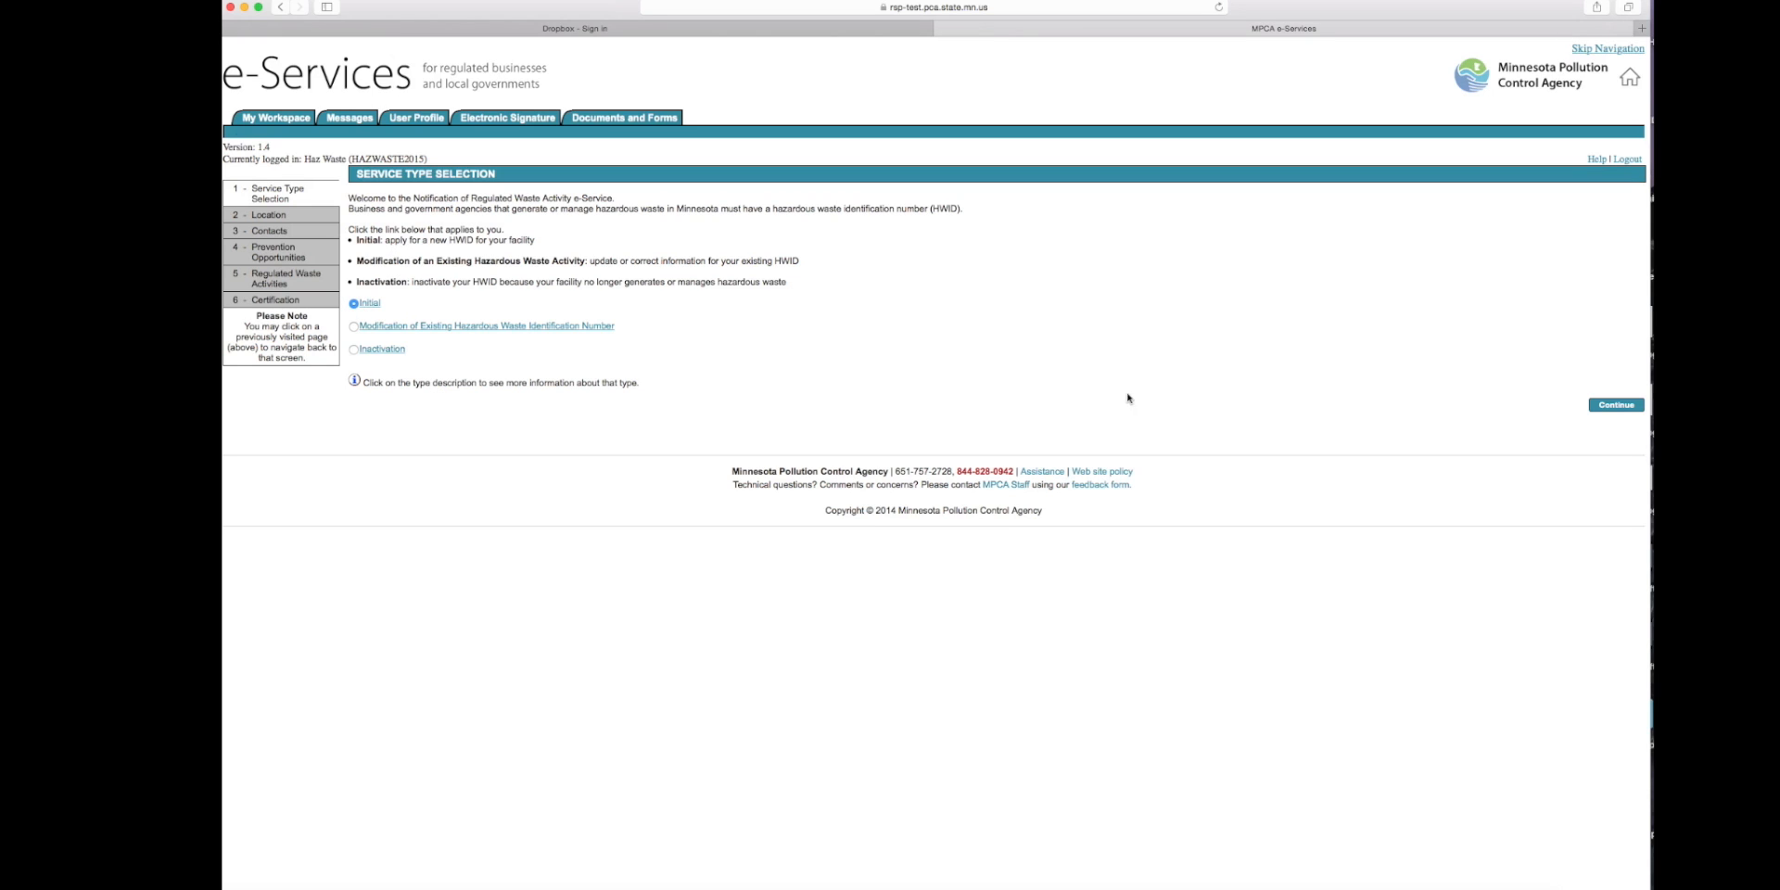
click(1608, 409)
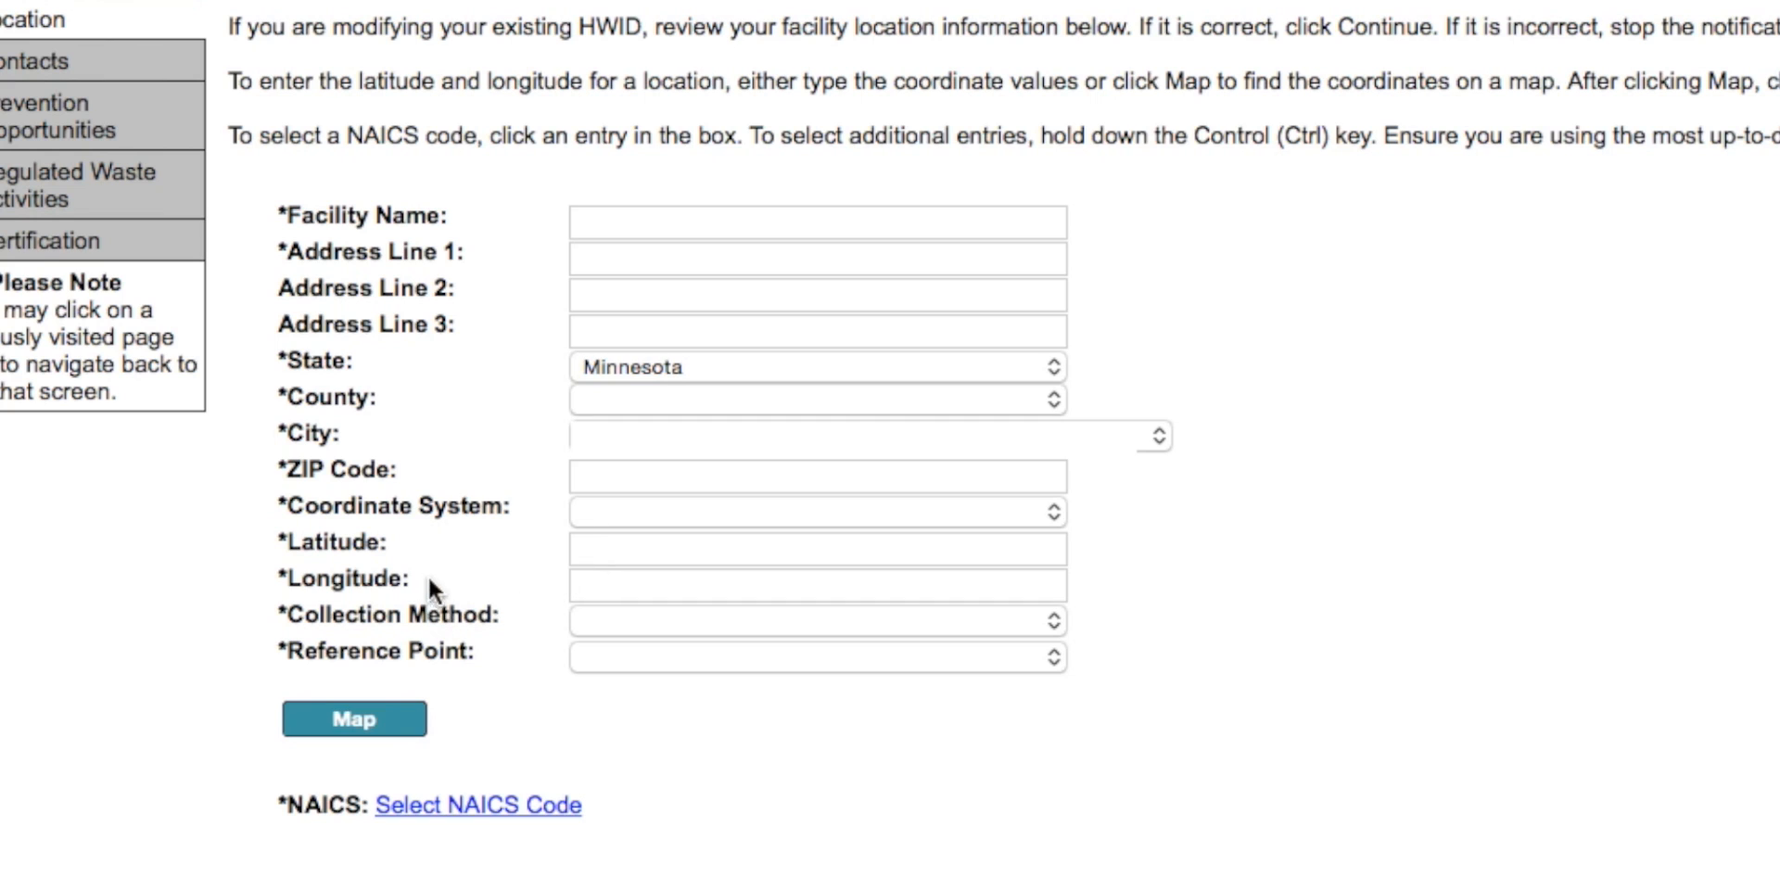
- Capture the facility's latitude and longitude from the map by marking the site just north of Lafayette Park in St Paul, and close the map
click(369, 713)
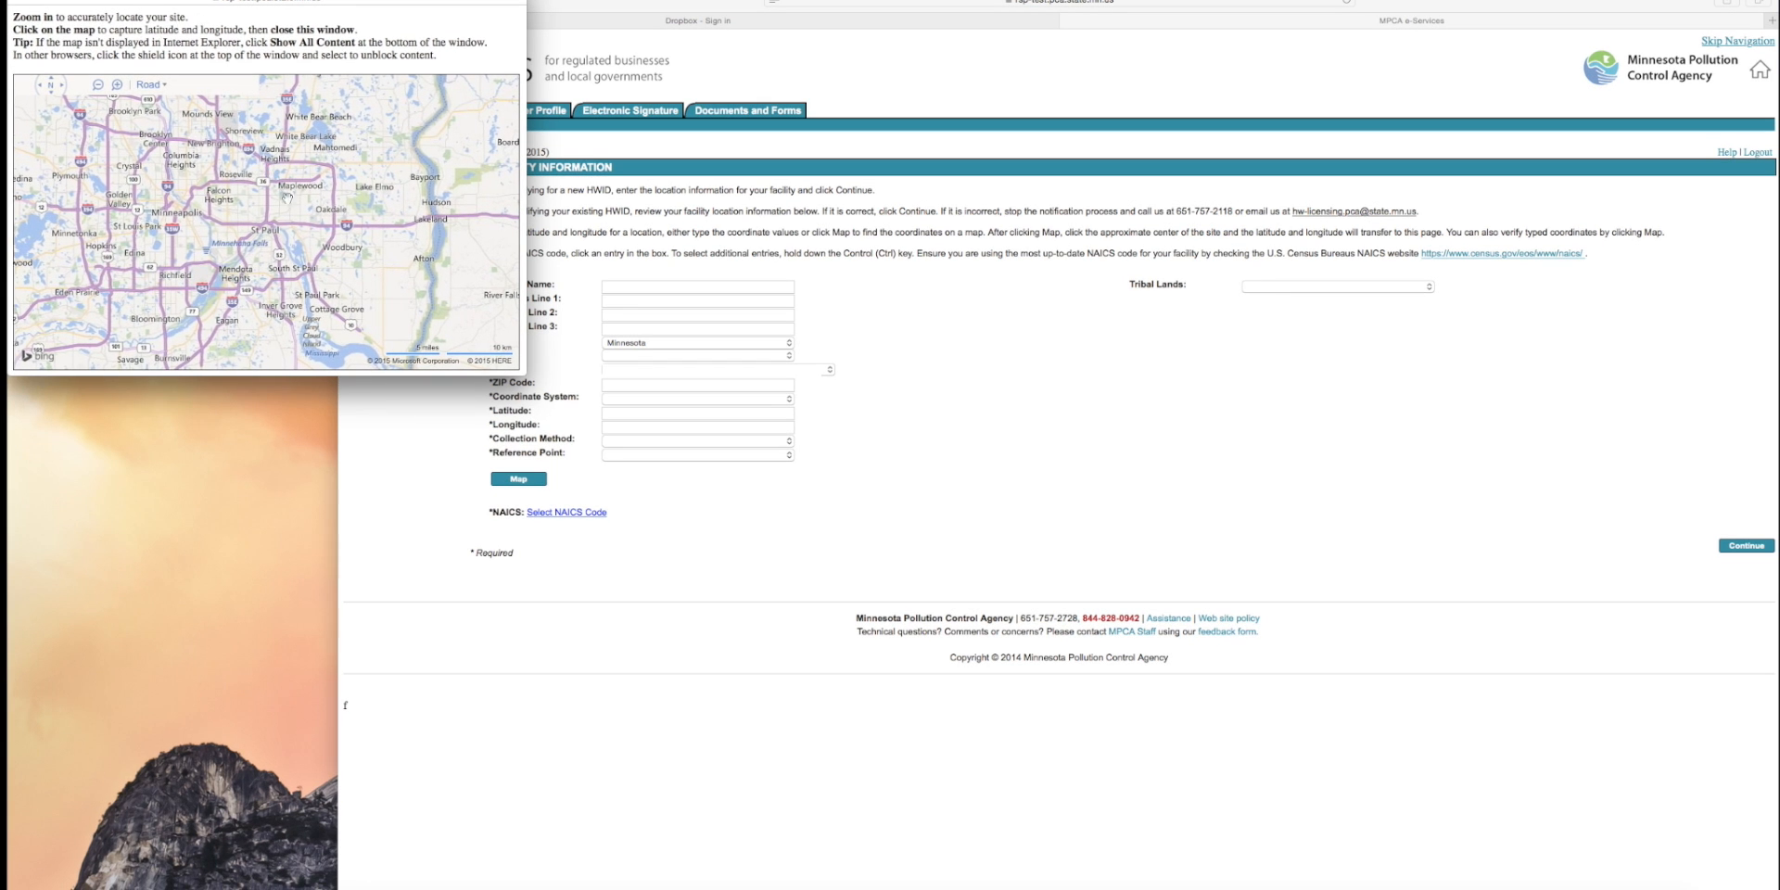
scroll(287, 216, up, 2)
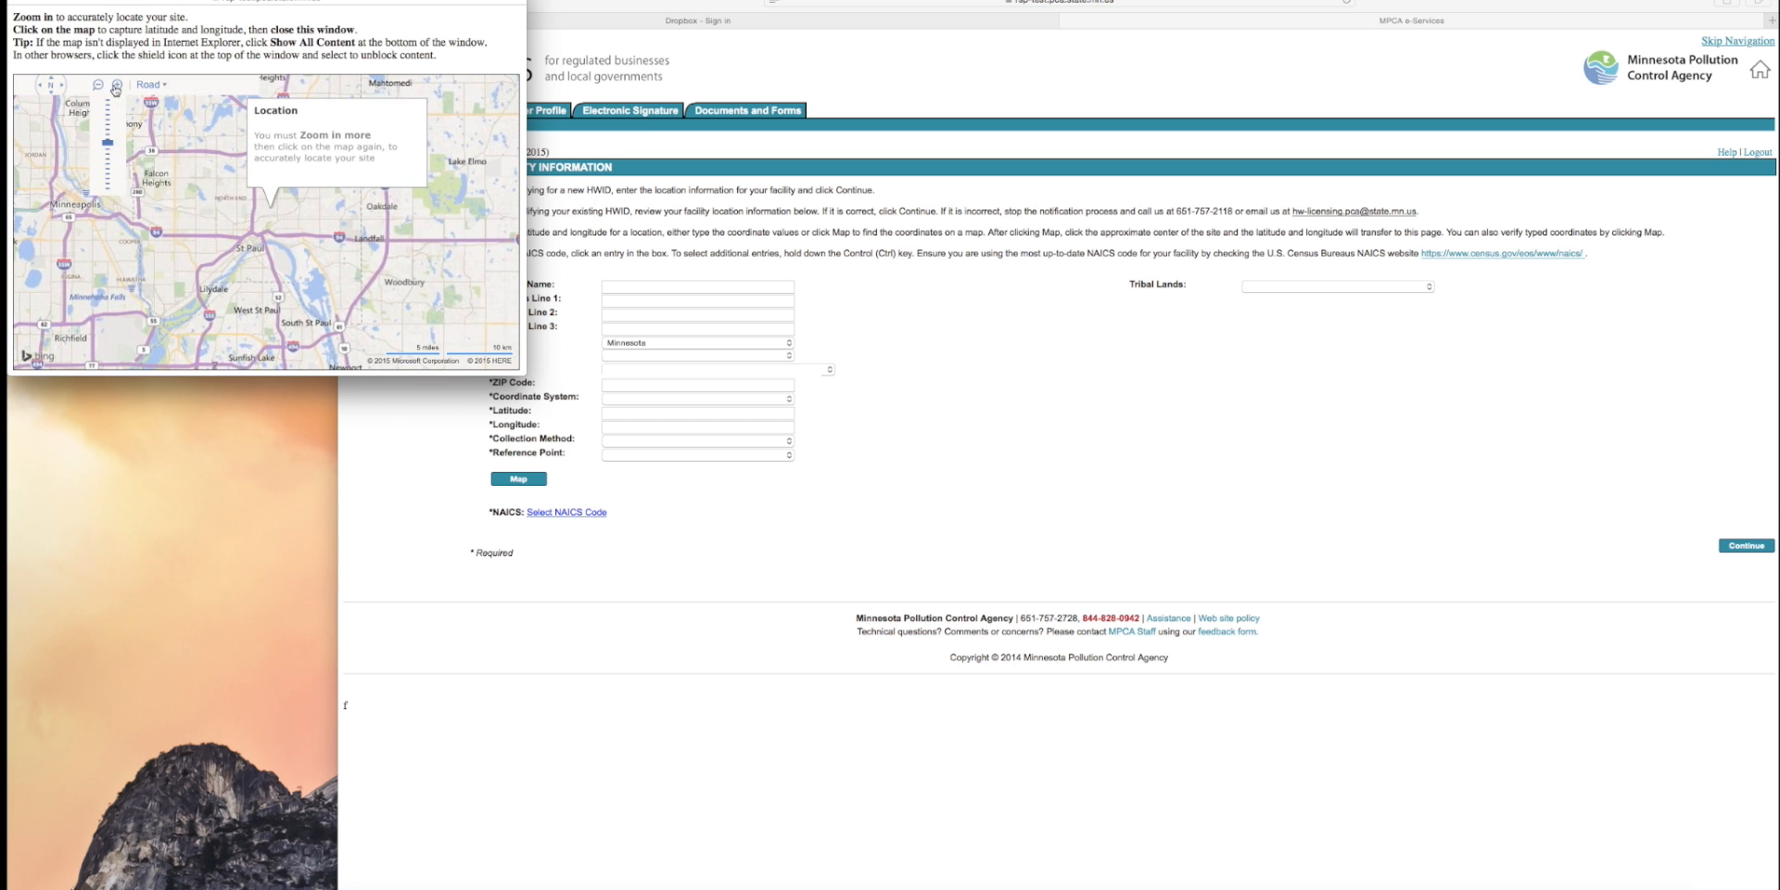
click(115, 87)
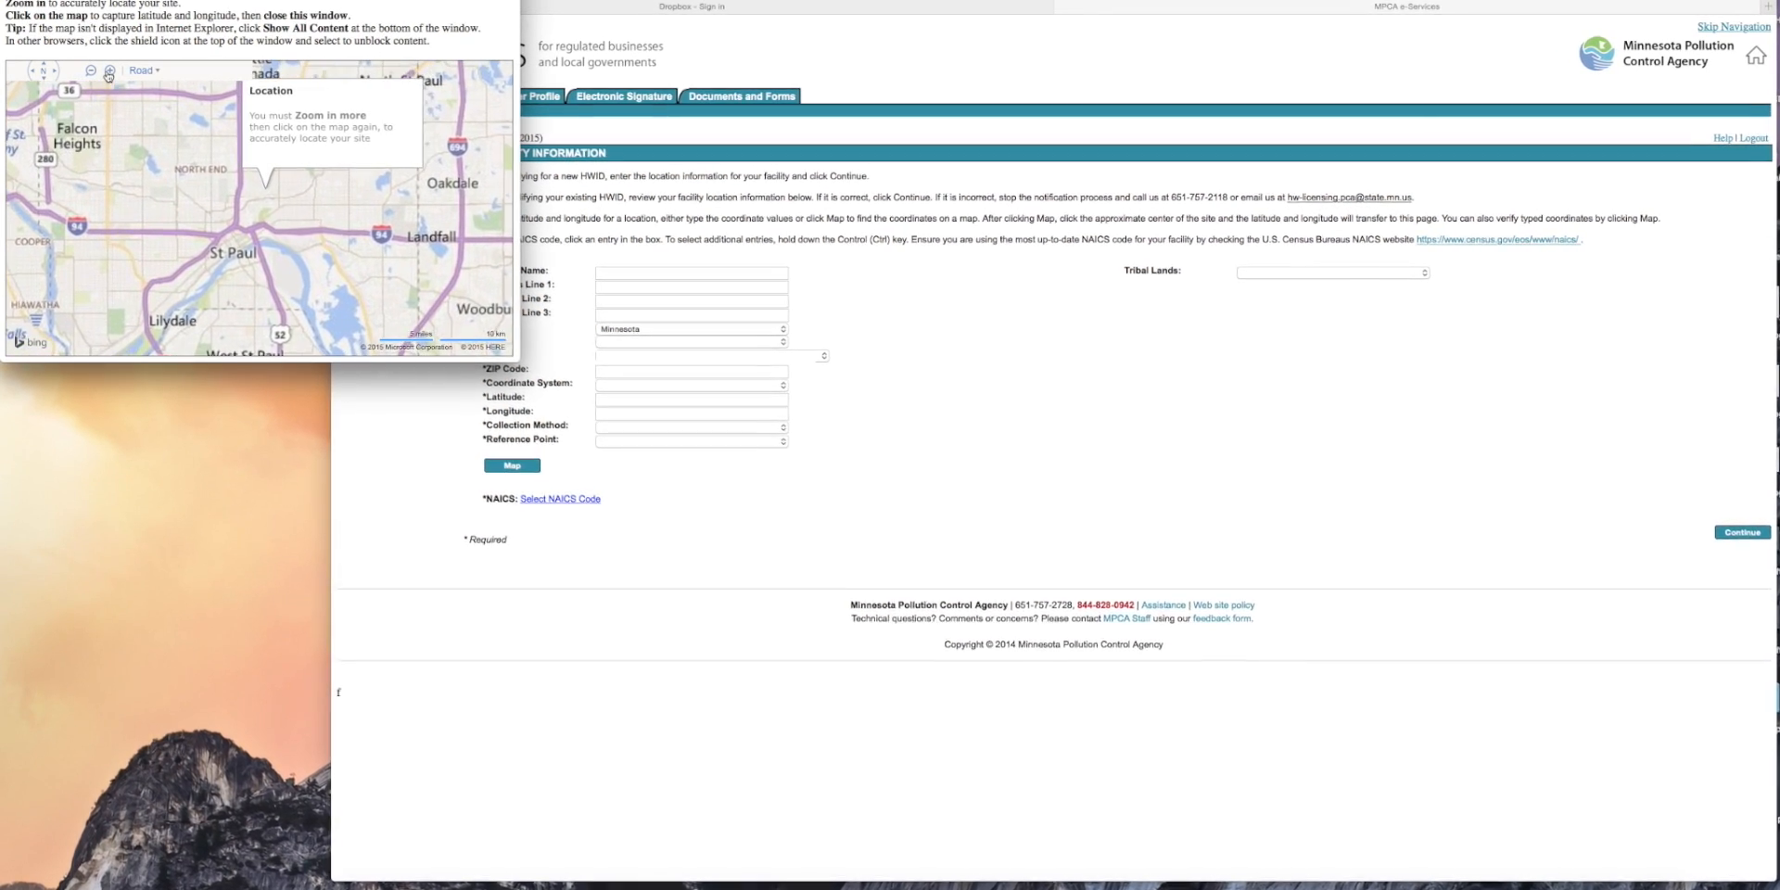
click(109, 72)
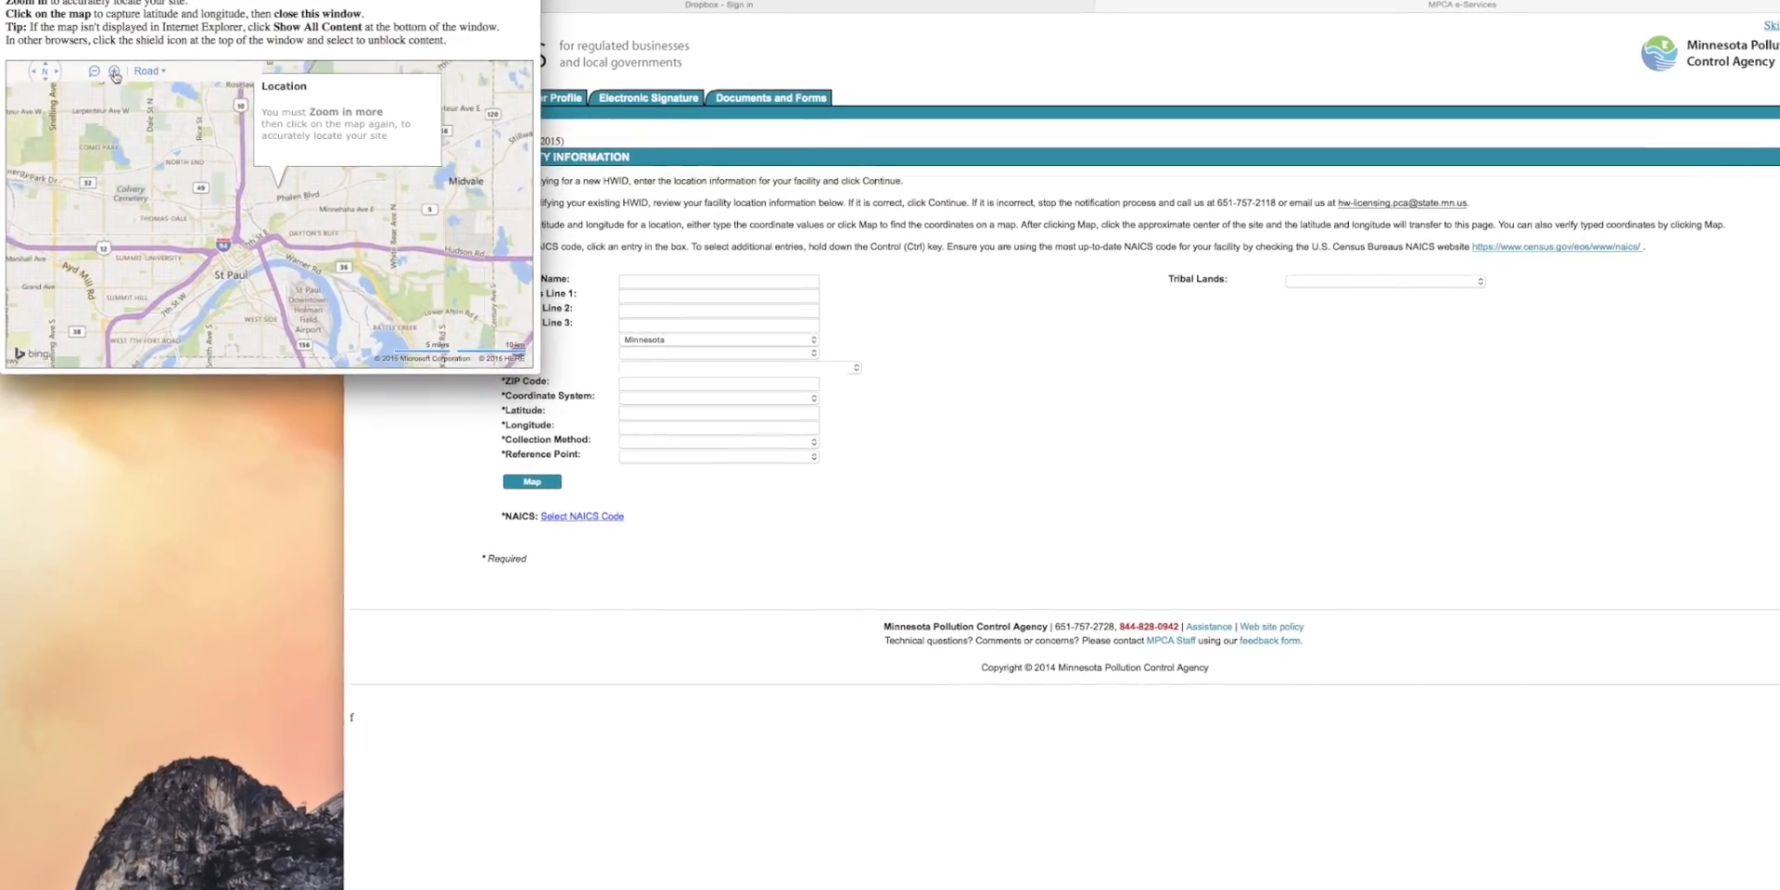
click(115, 71)
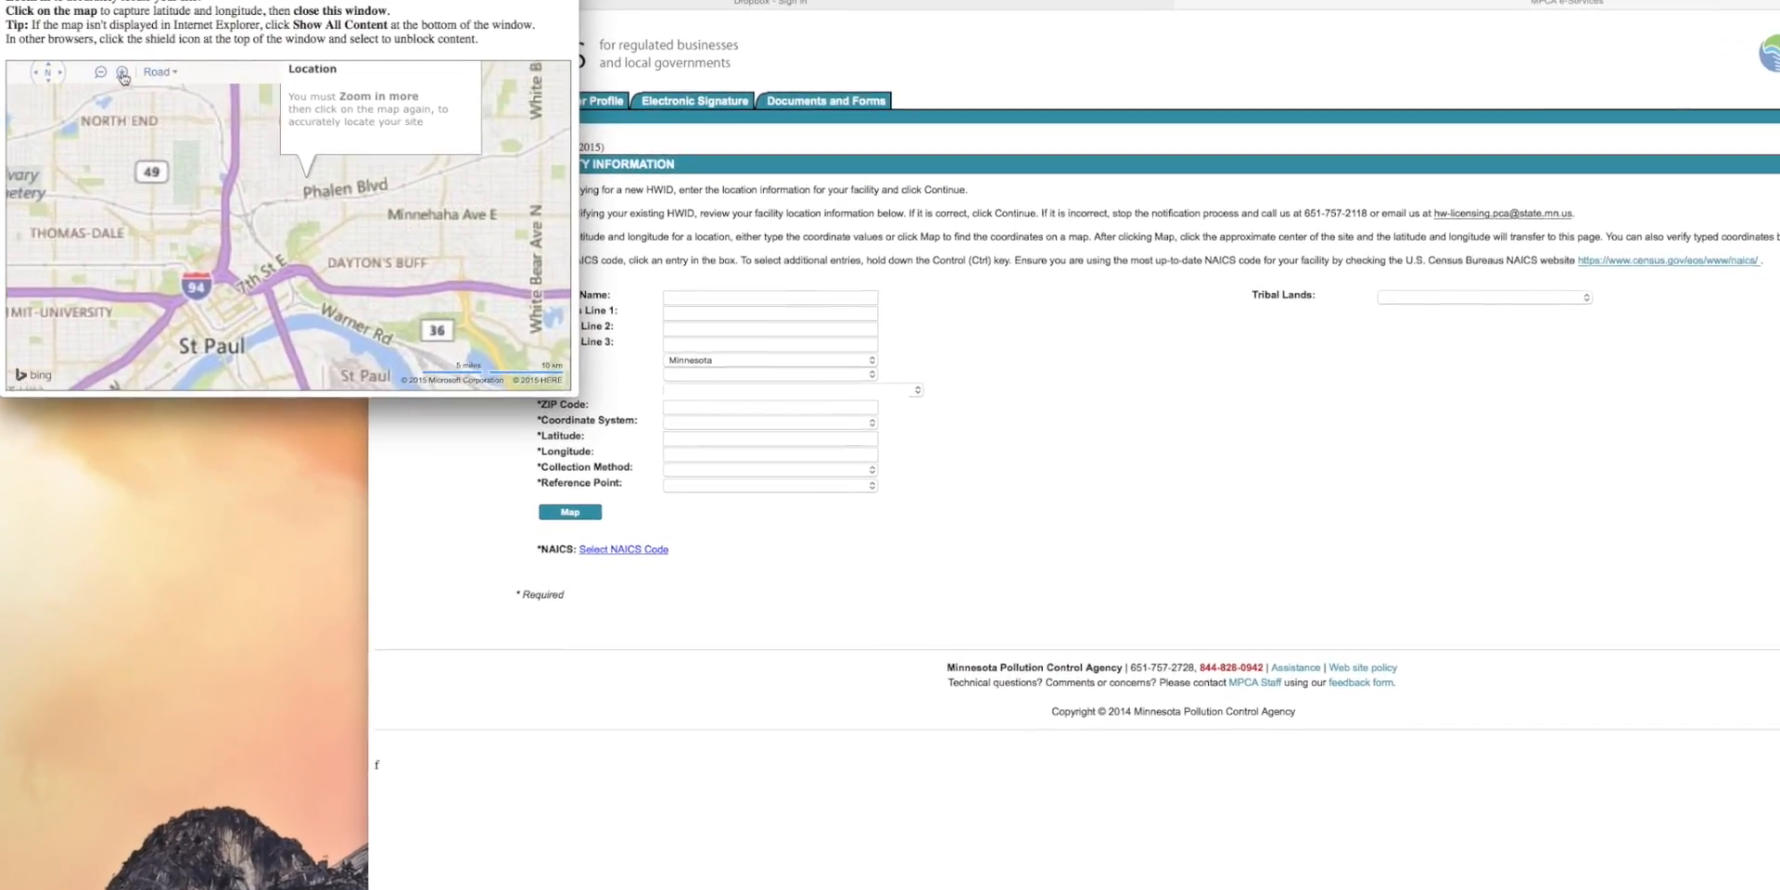
click(122, 73)
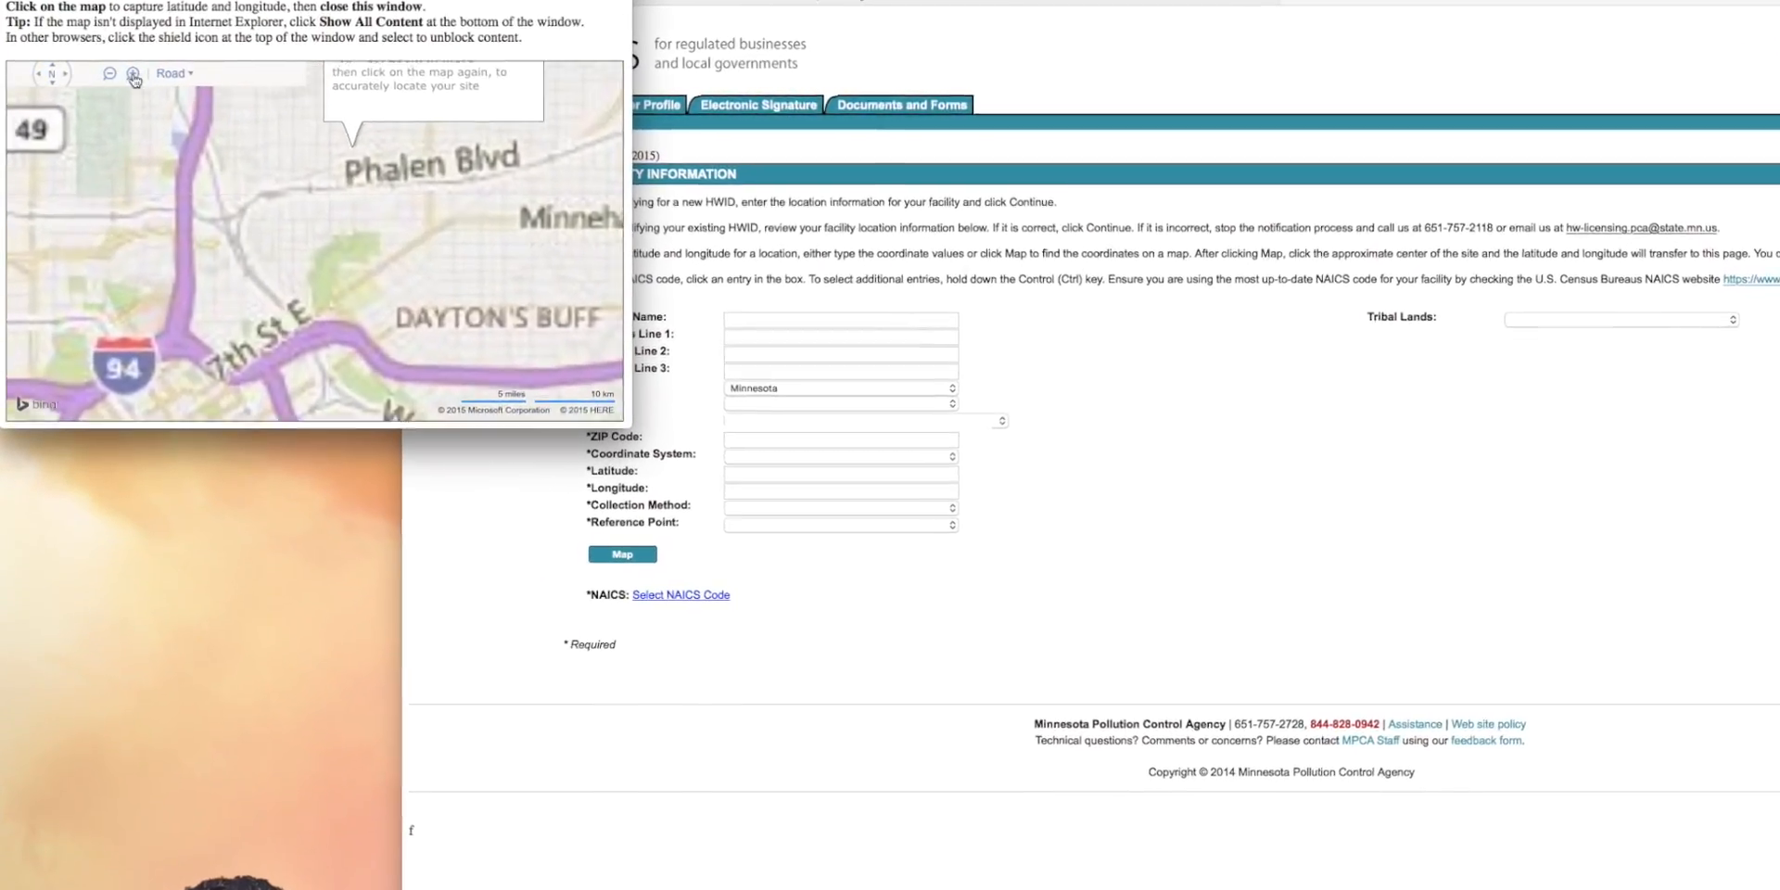
click(132, 74)
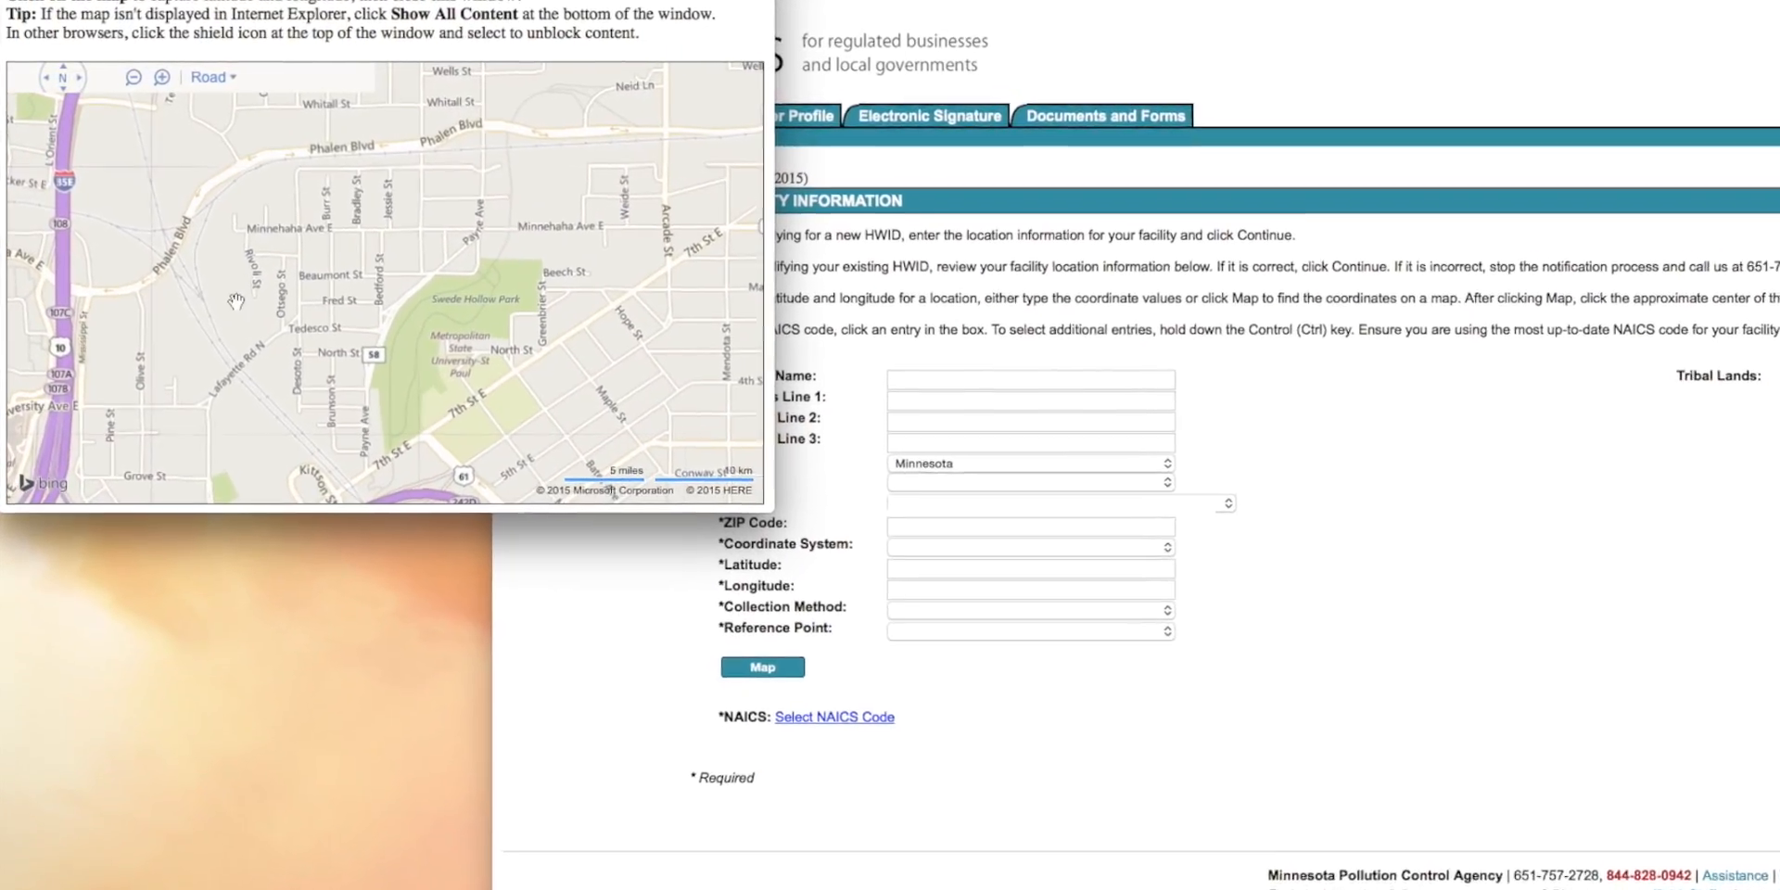
drag(233, 297, 273, 222)
click(162, 77)
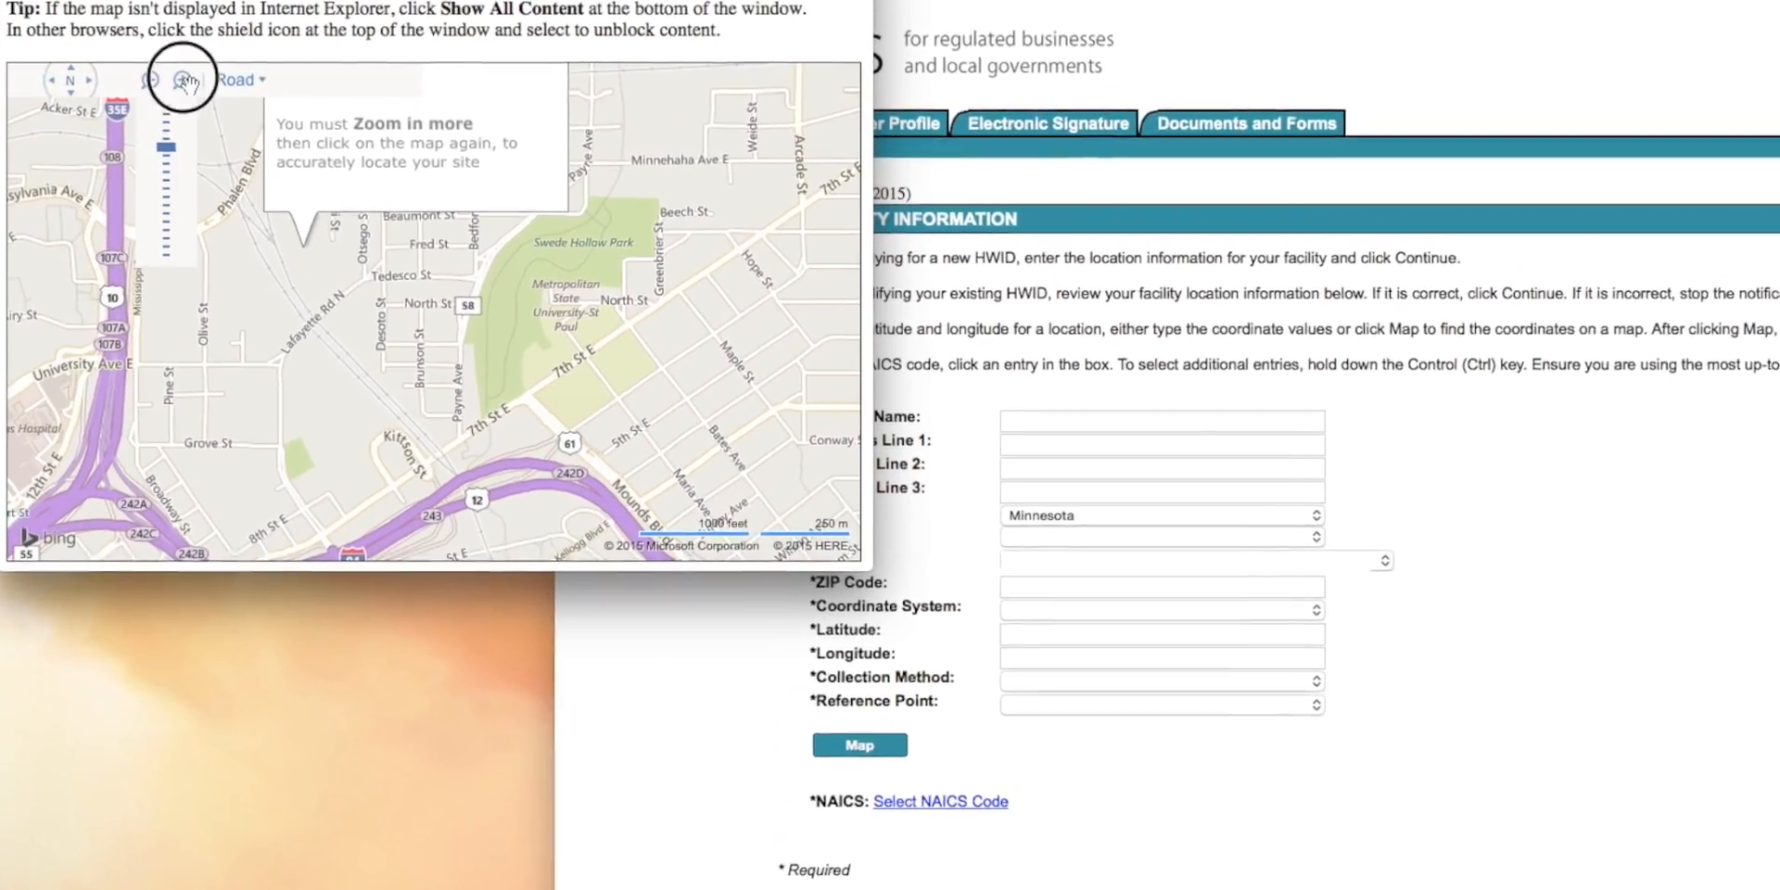
drag(188, 430, 339, 266)
click(325, 360)
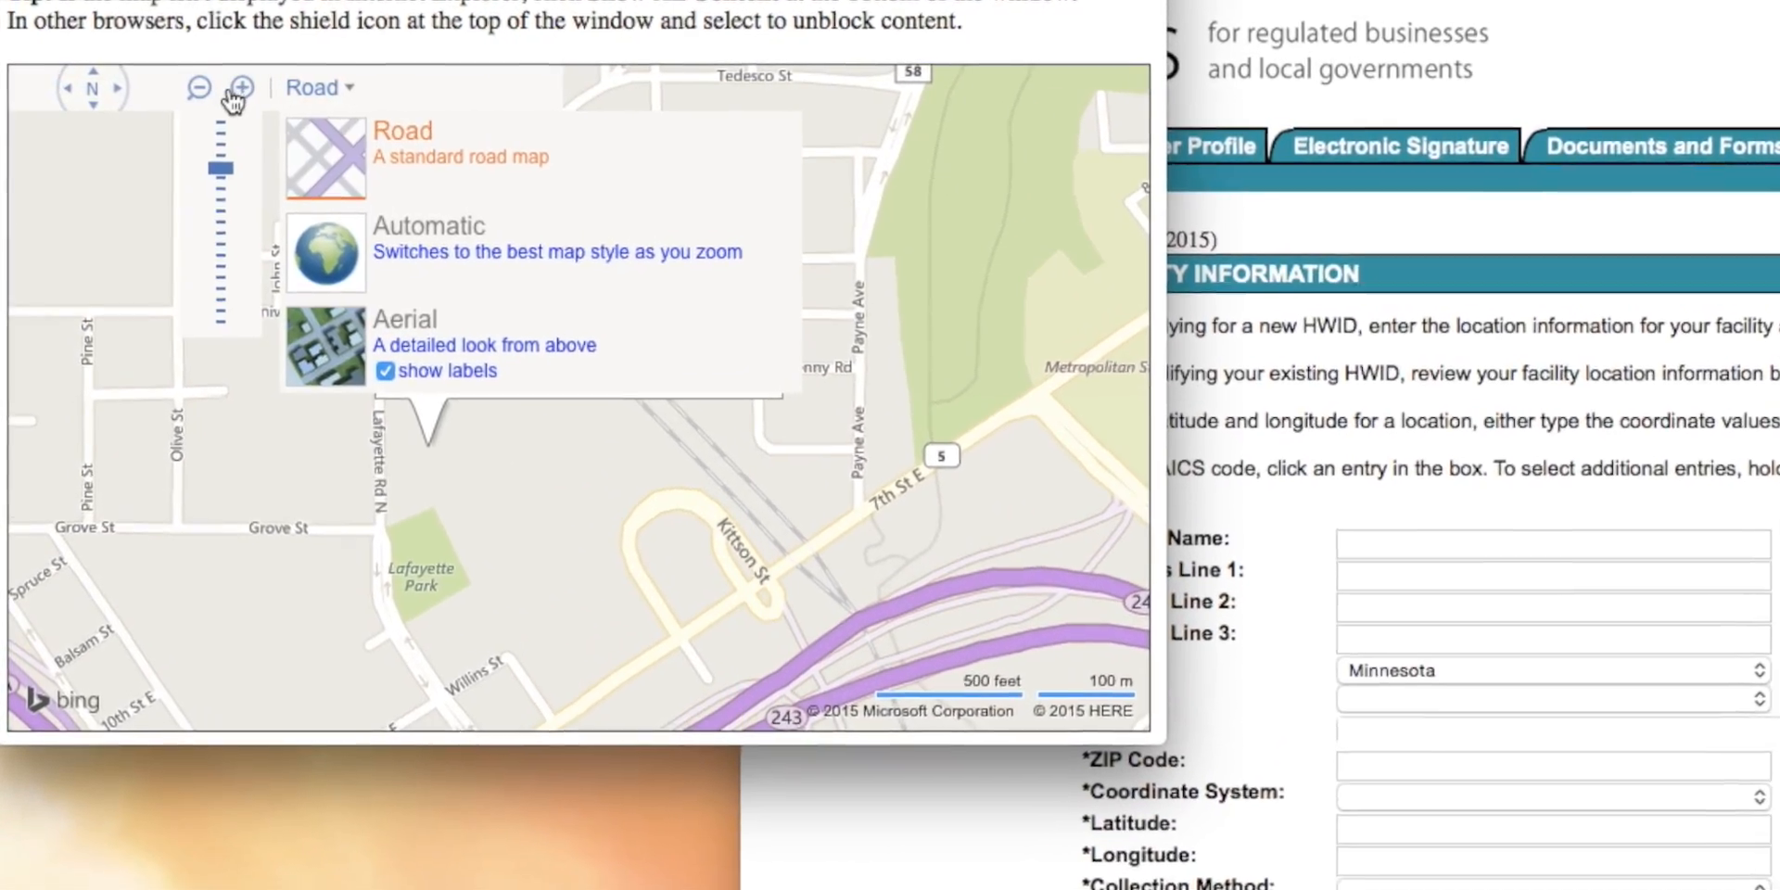
click(235, 93)
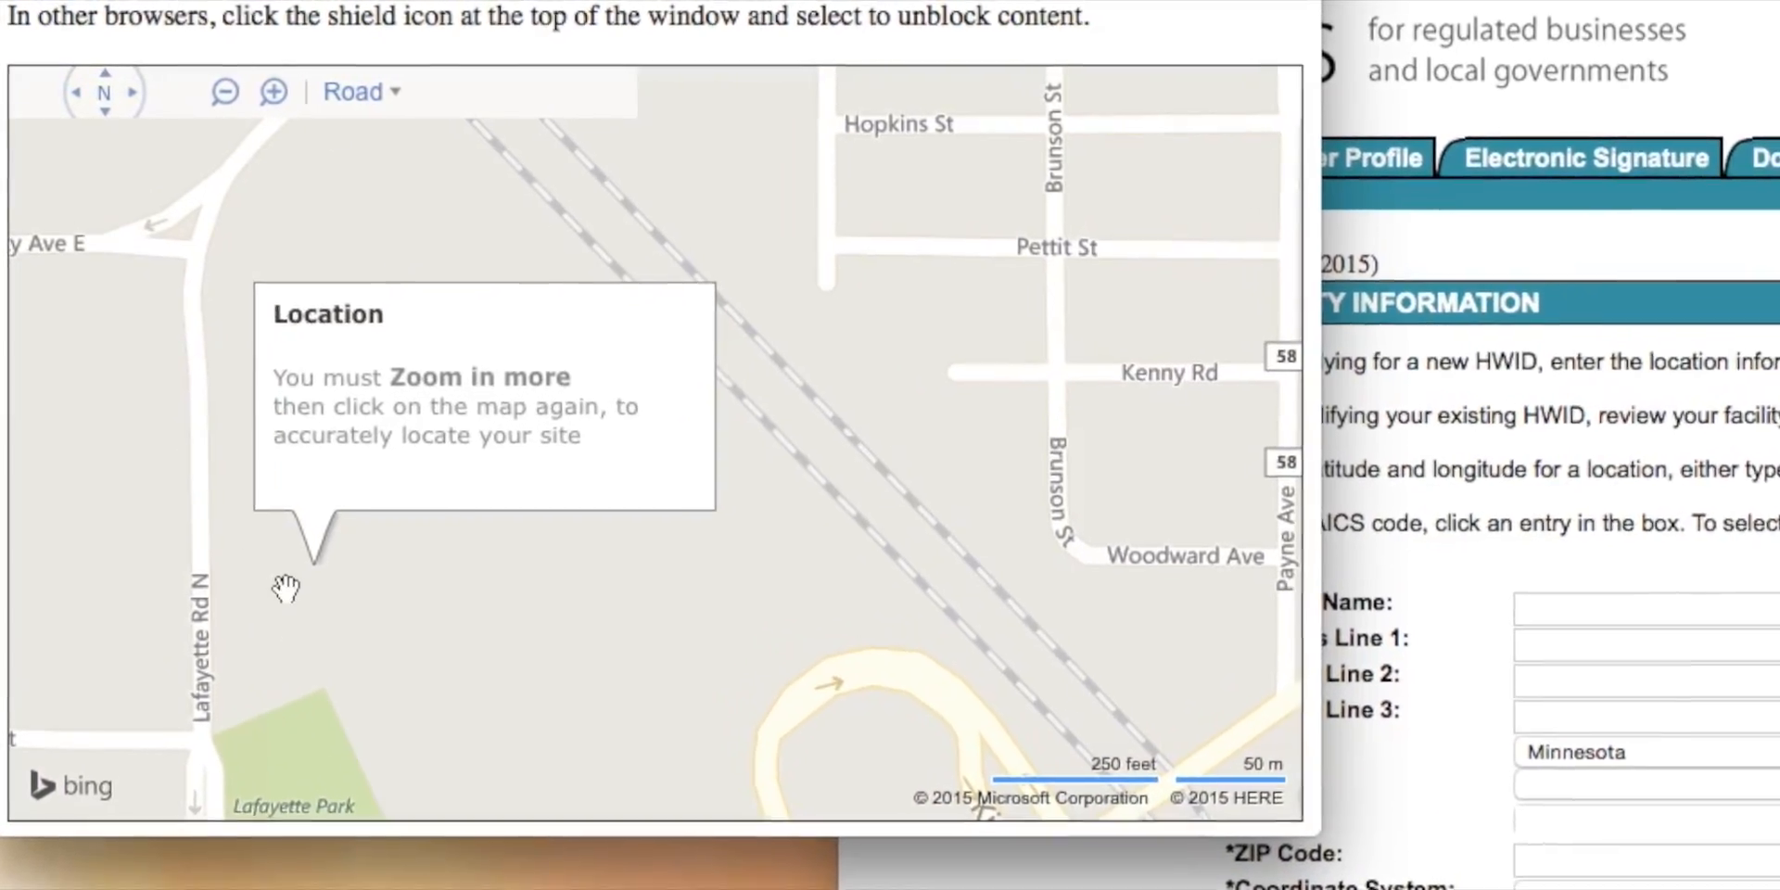
click(285, 592)
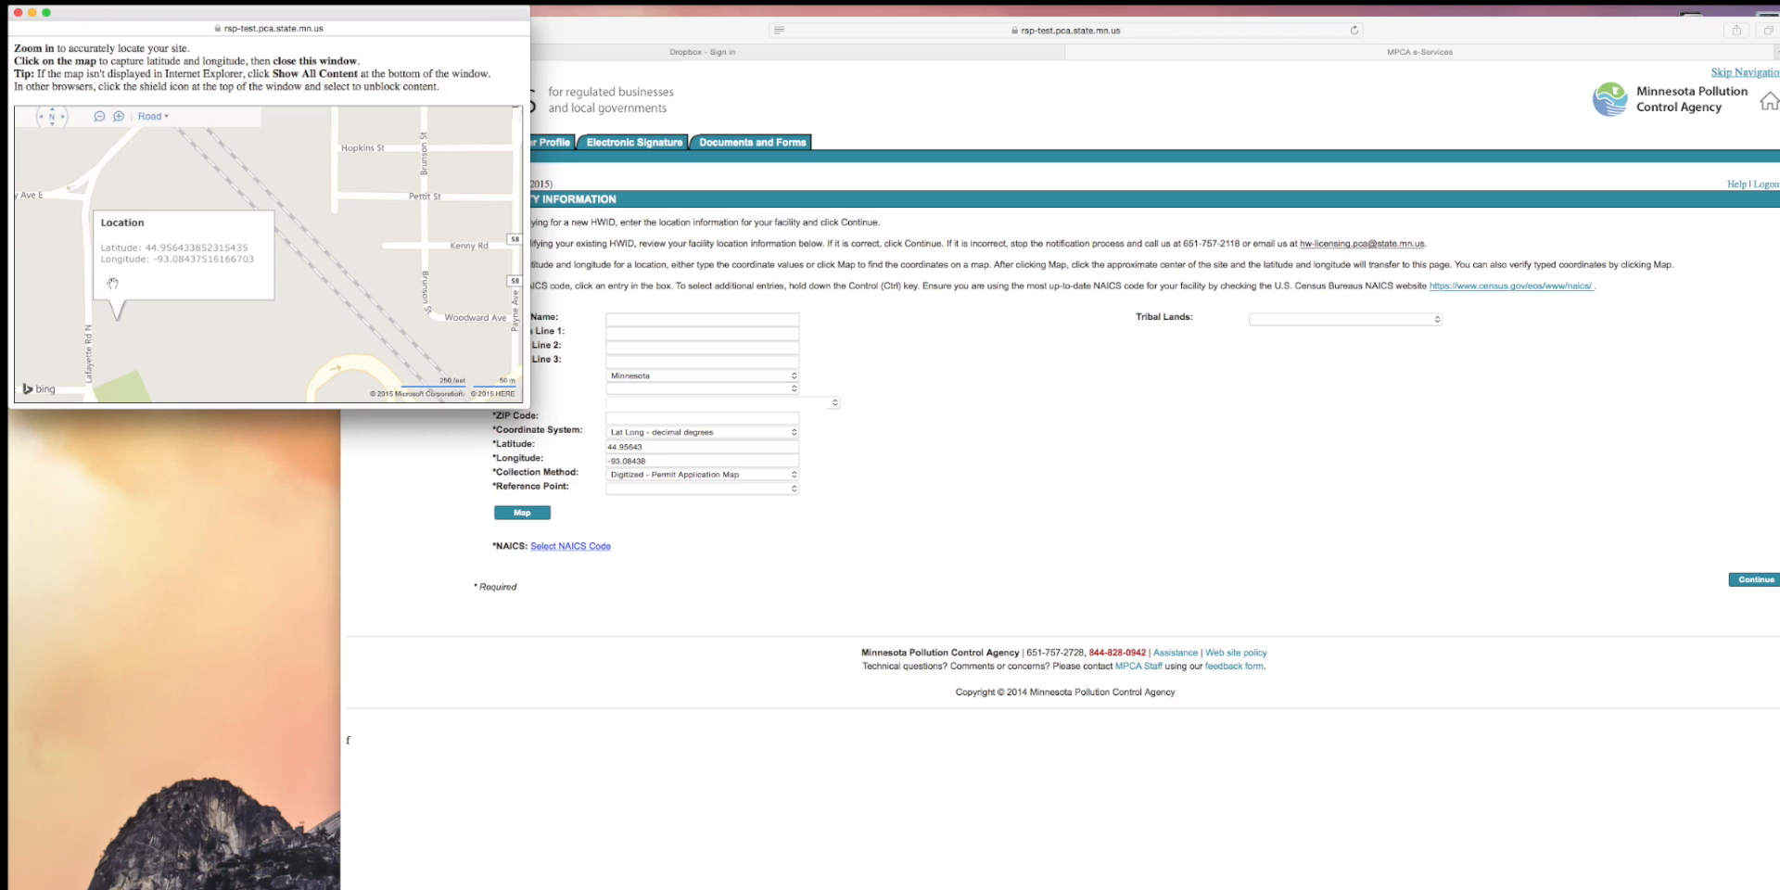
click(19, 14)
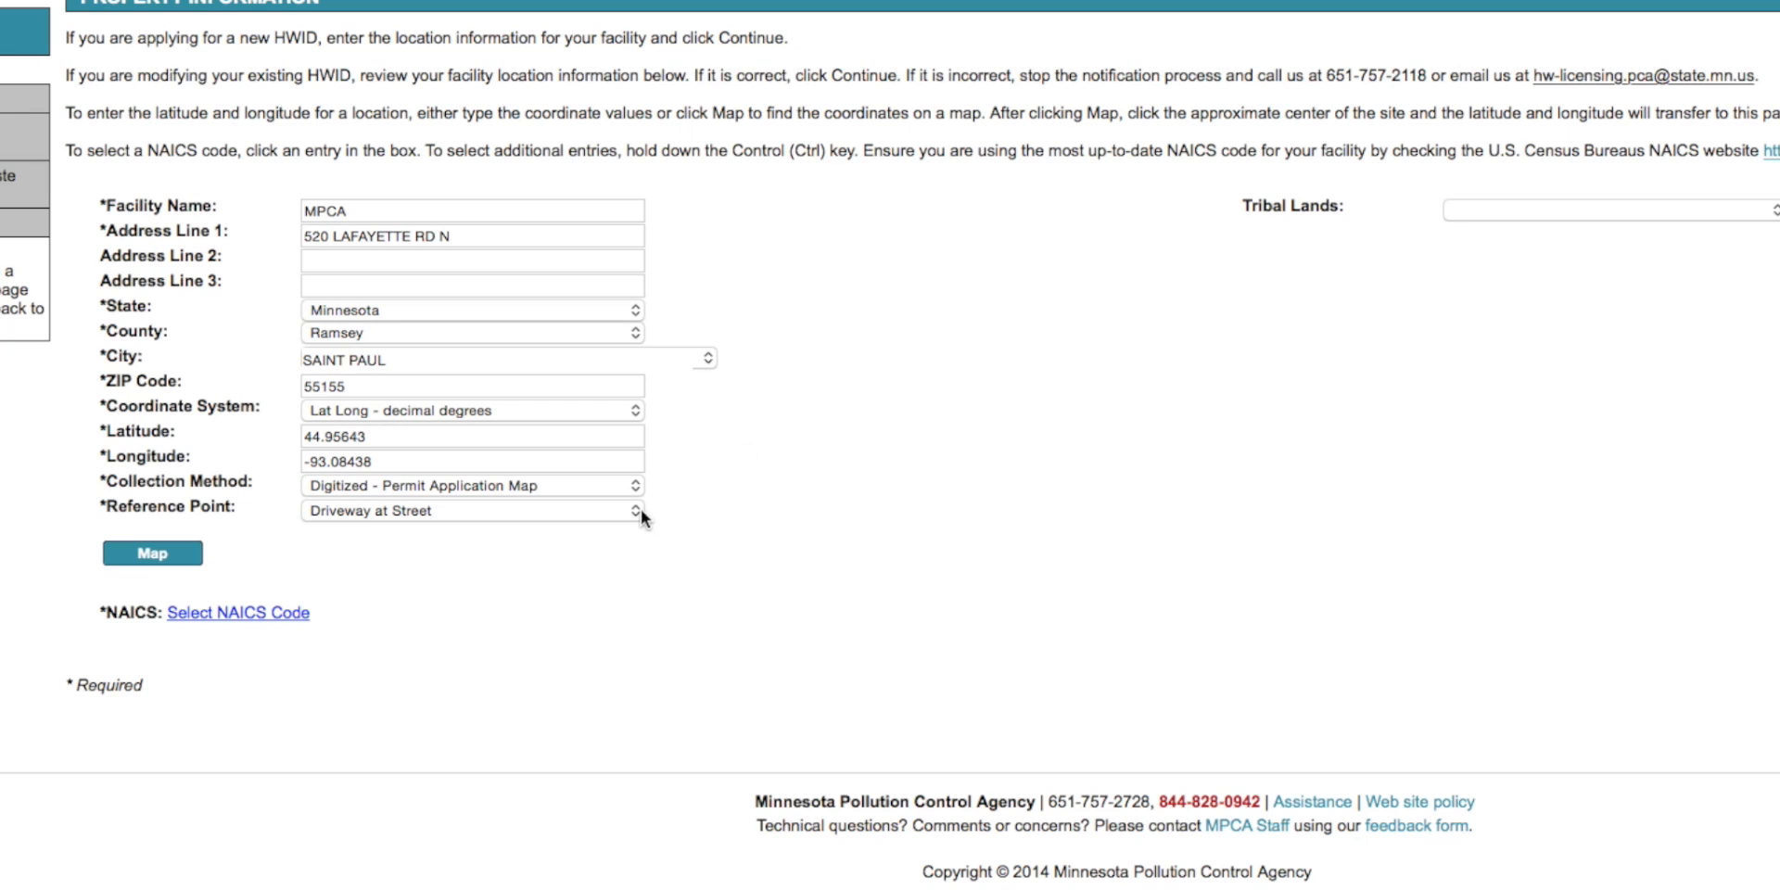
- Set the facility's reference point to Driveway at Street
click(642, 509)
click(641, 509)
click(640, 510)
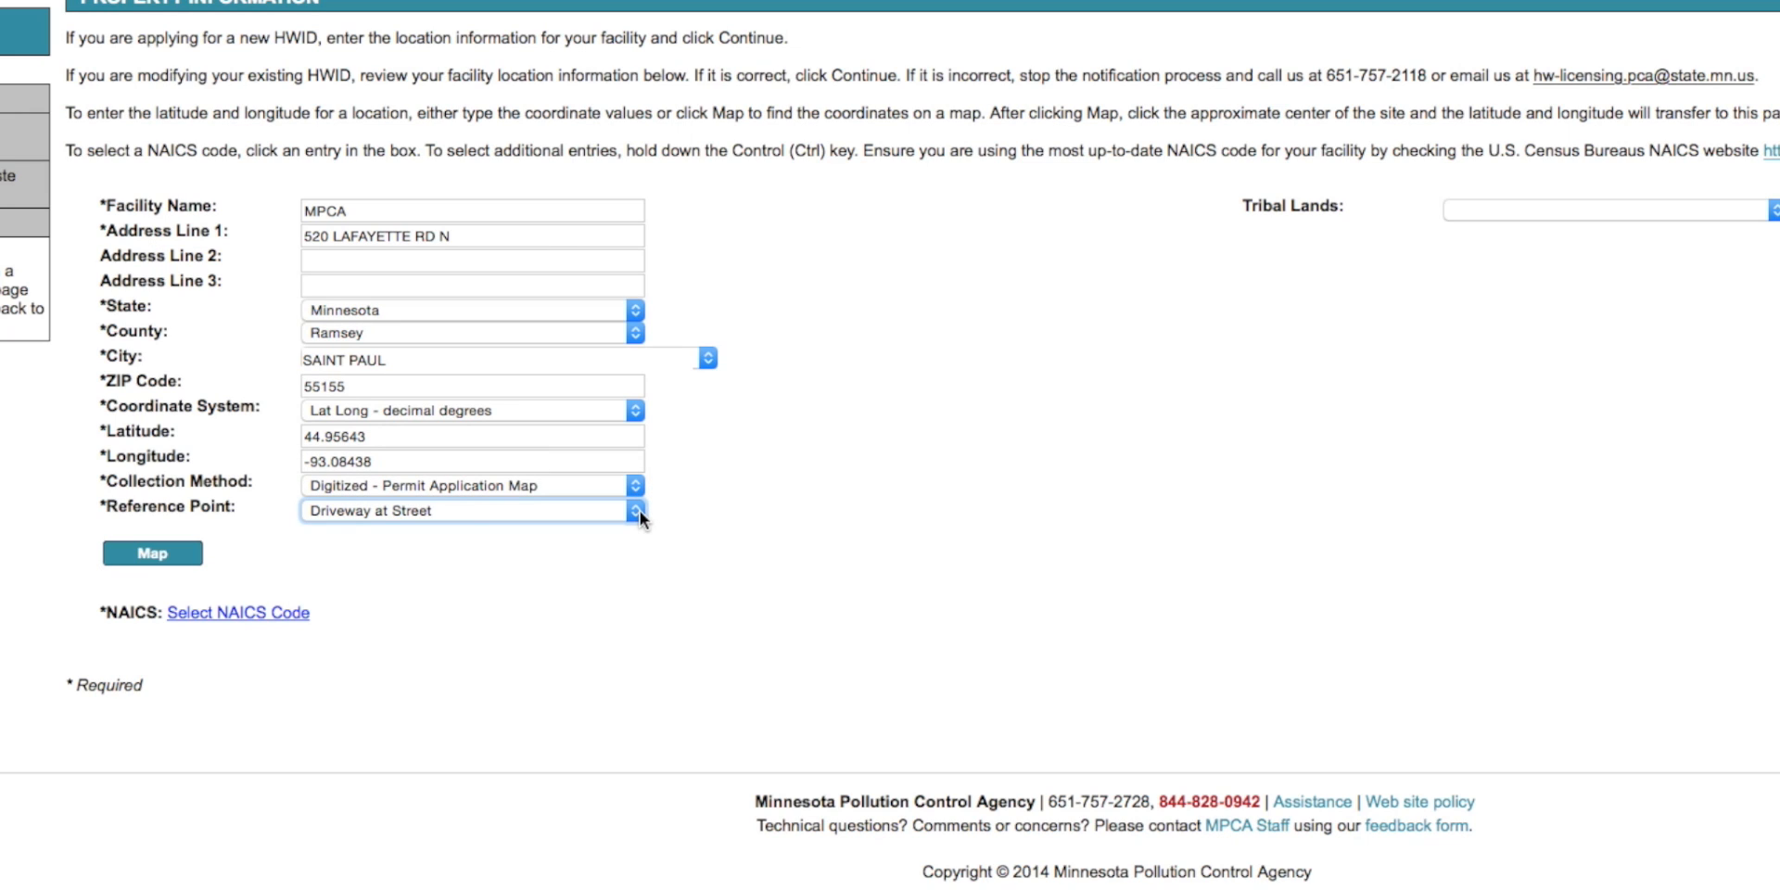
- Include NAICS code 1112 - Vegetable and Melon Farming for the facility and continue to the contacts
click(265, 616)
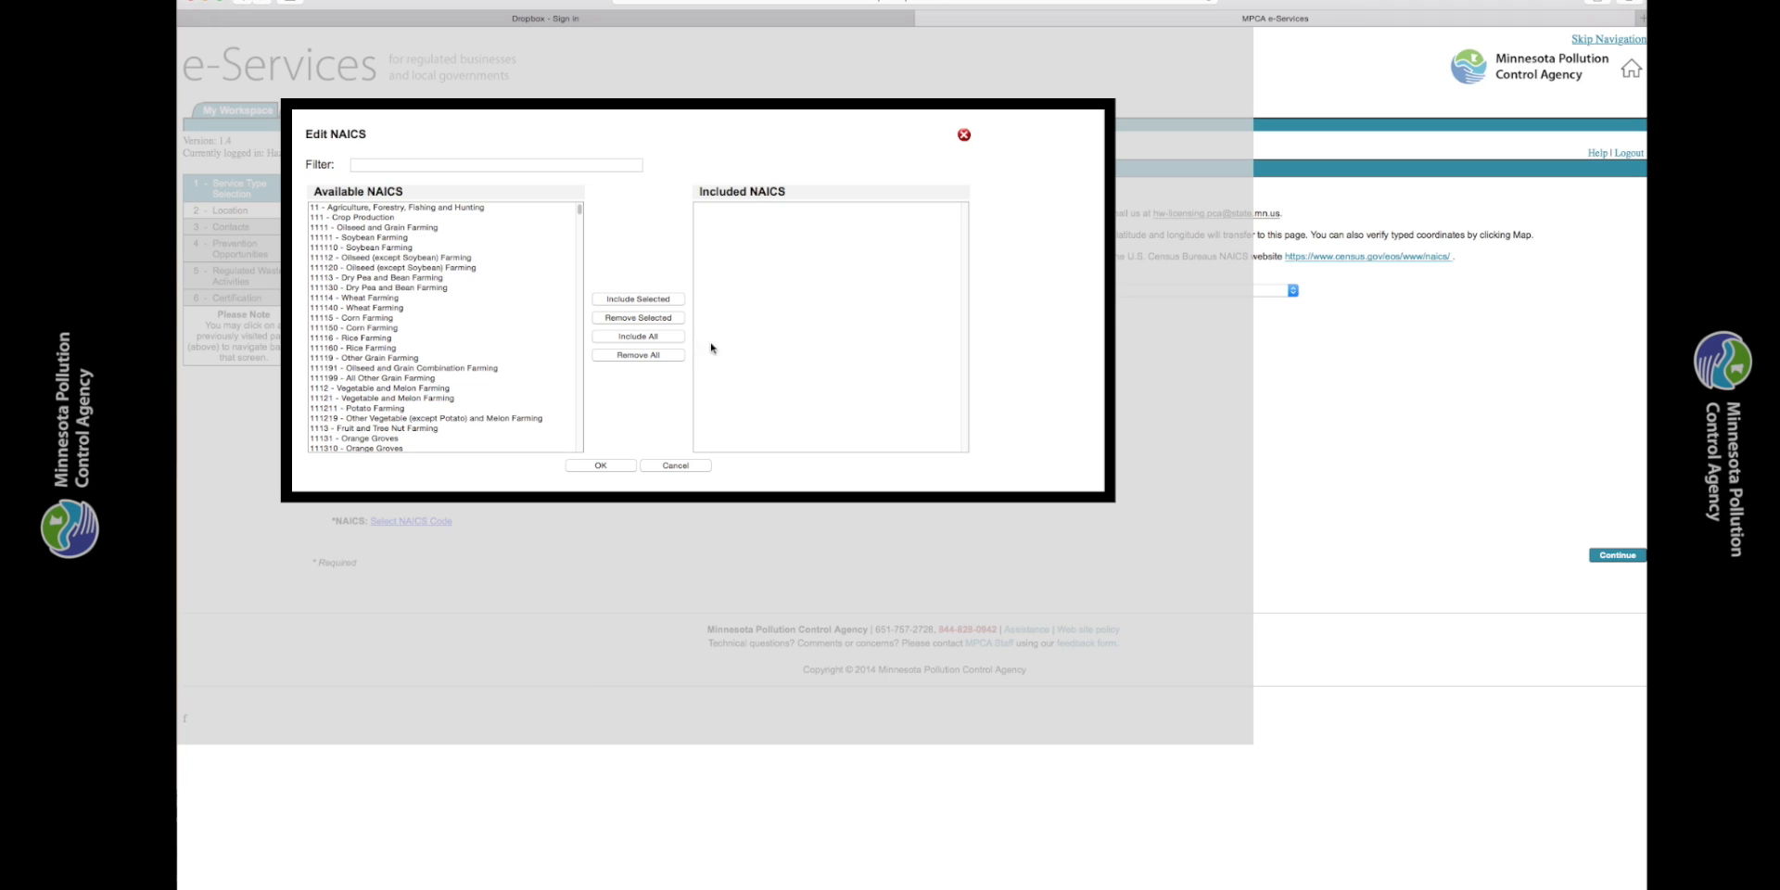
click(547, 388)
click(638, 298)
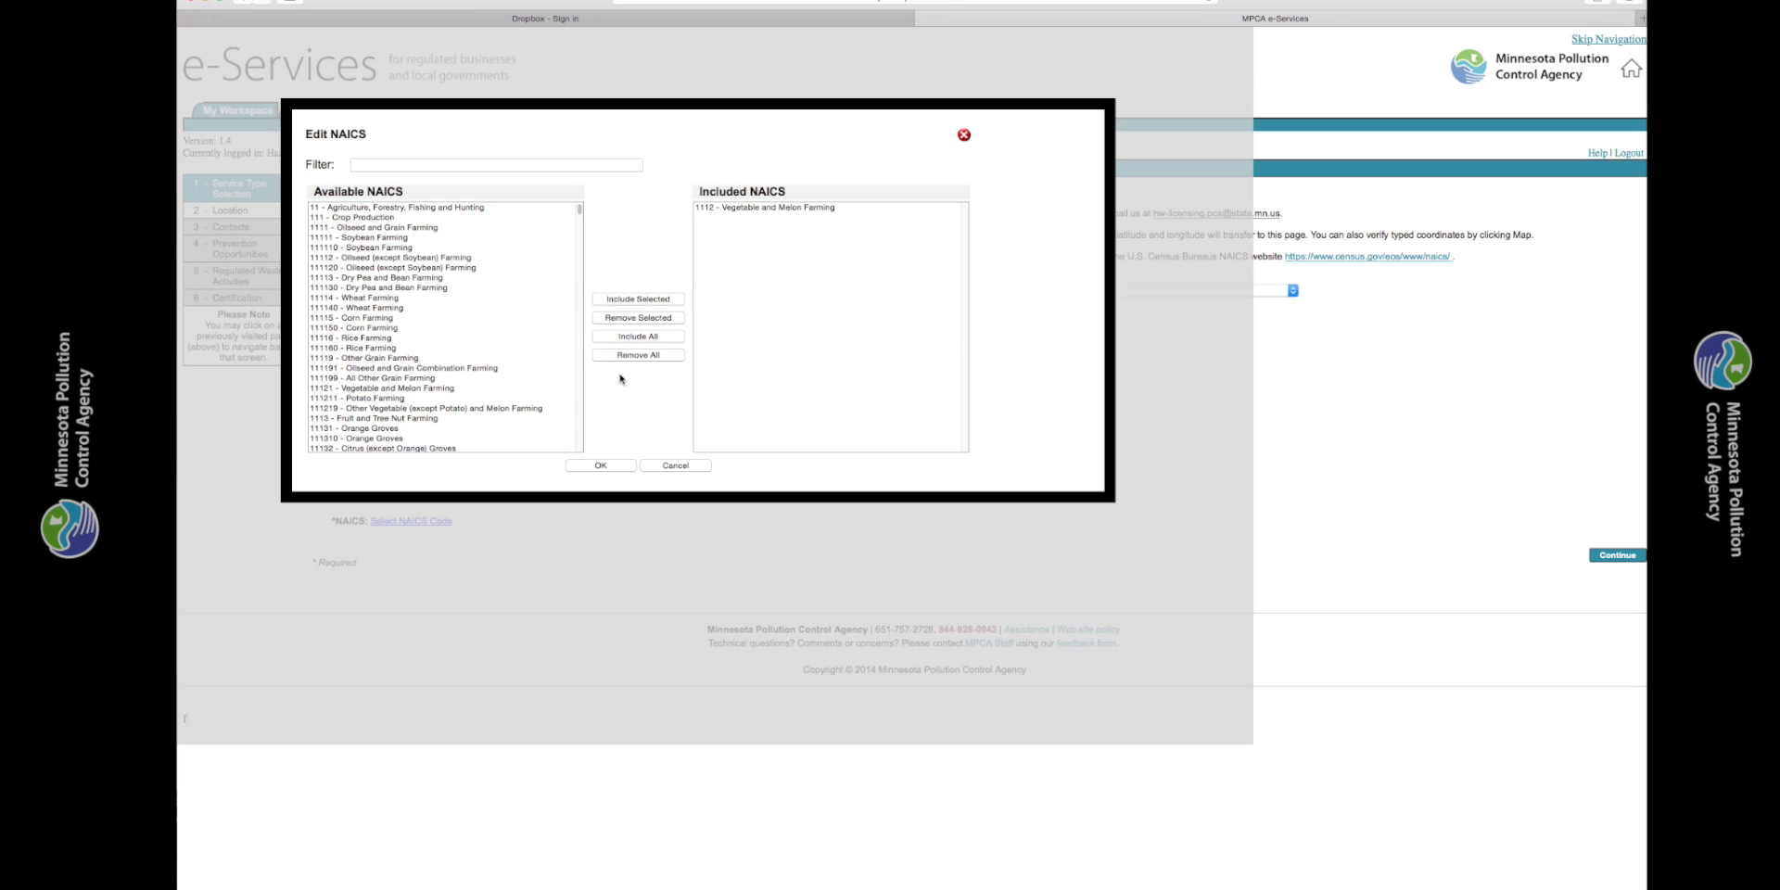
click(605, 466)
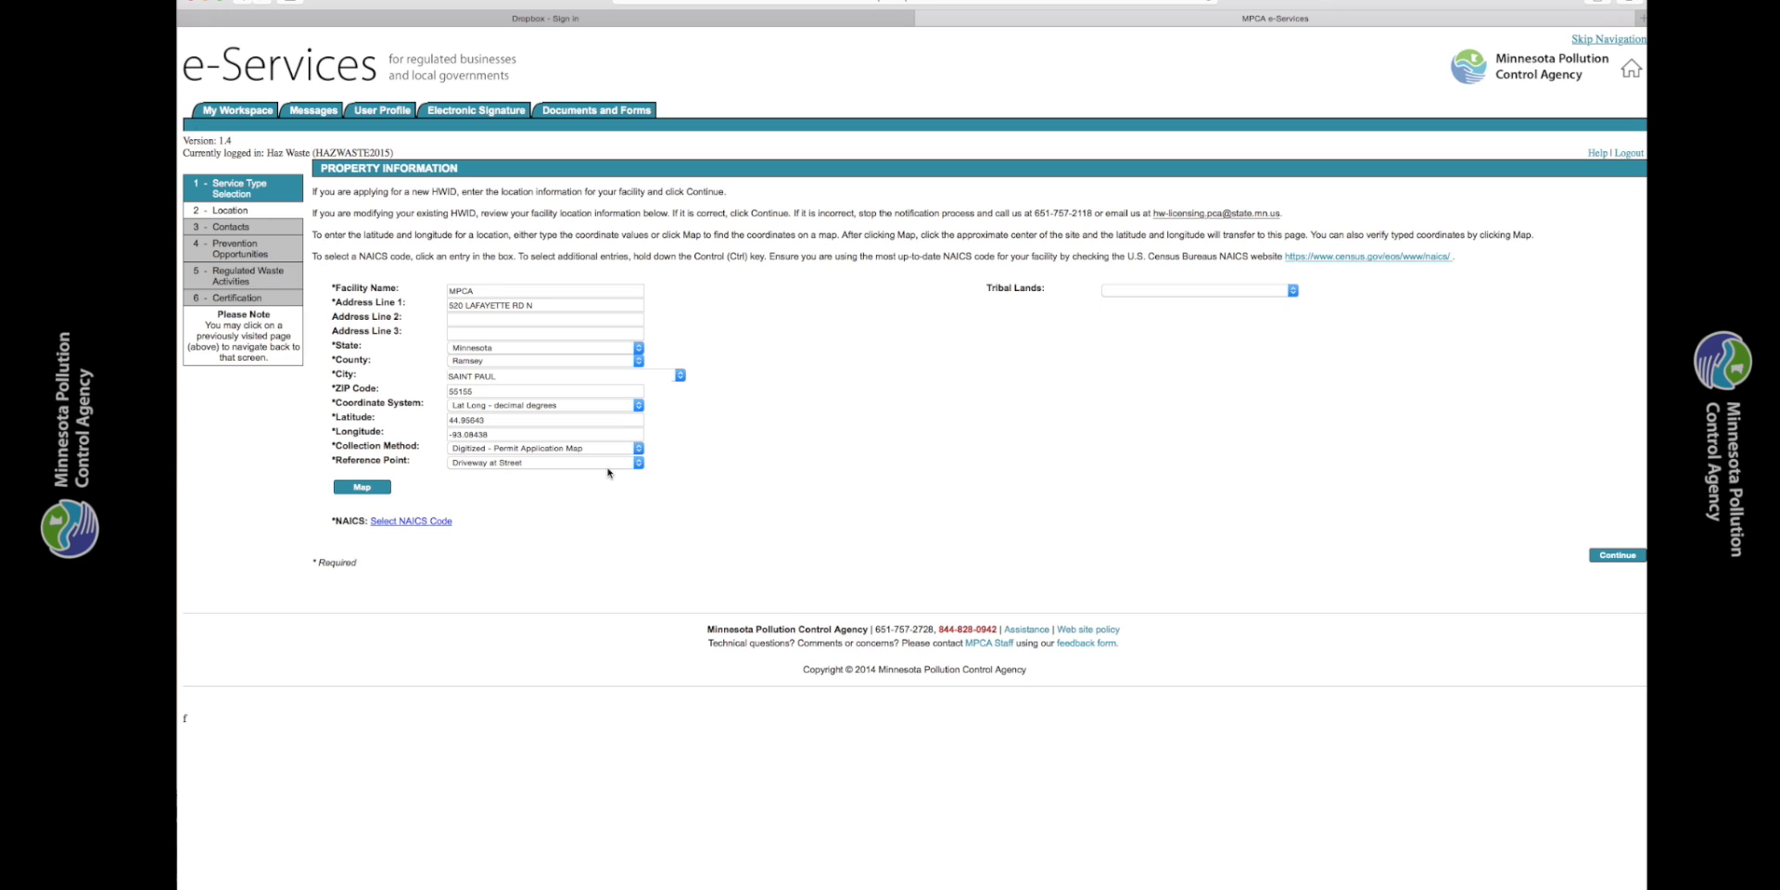
click(1620, 561)
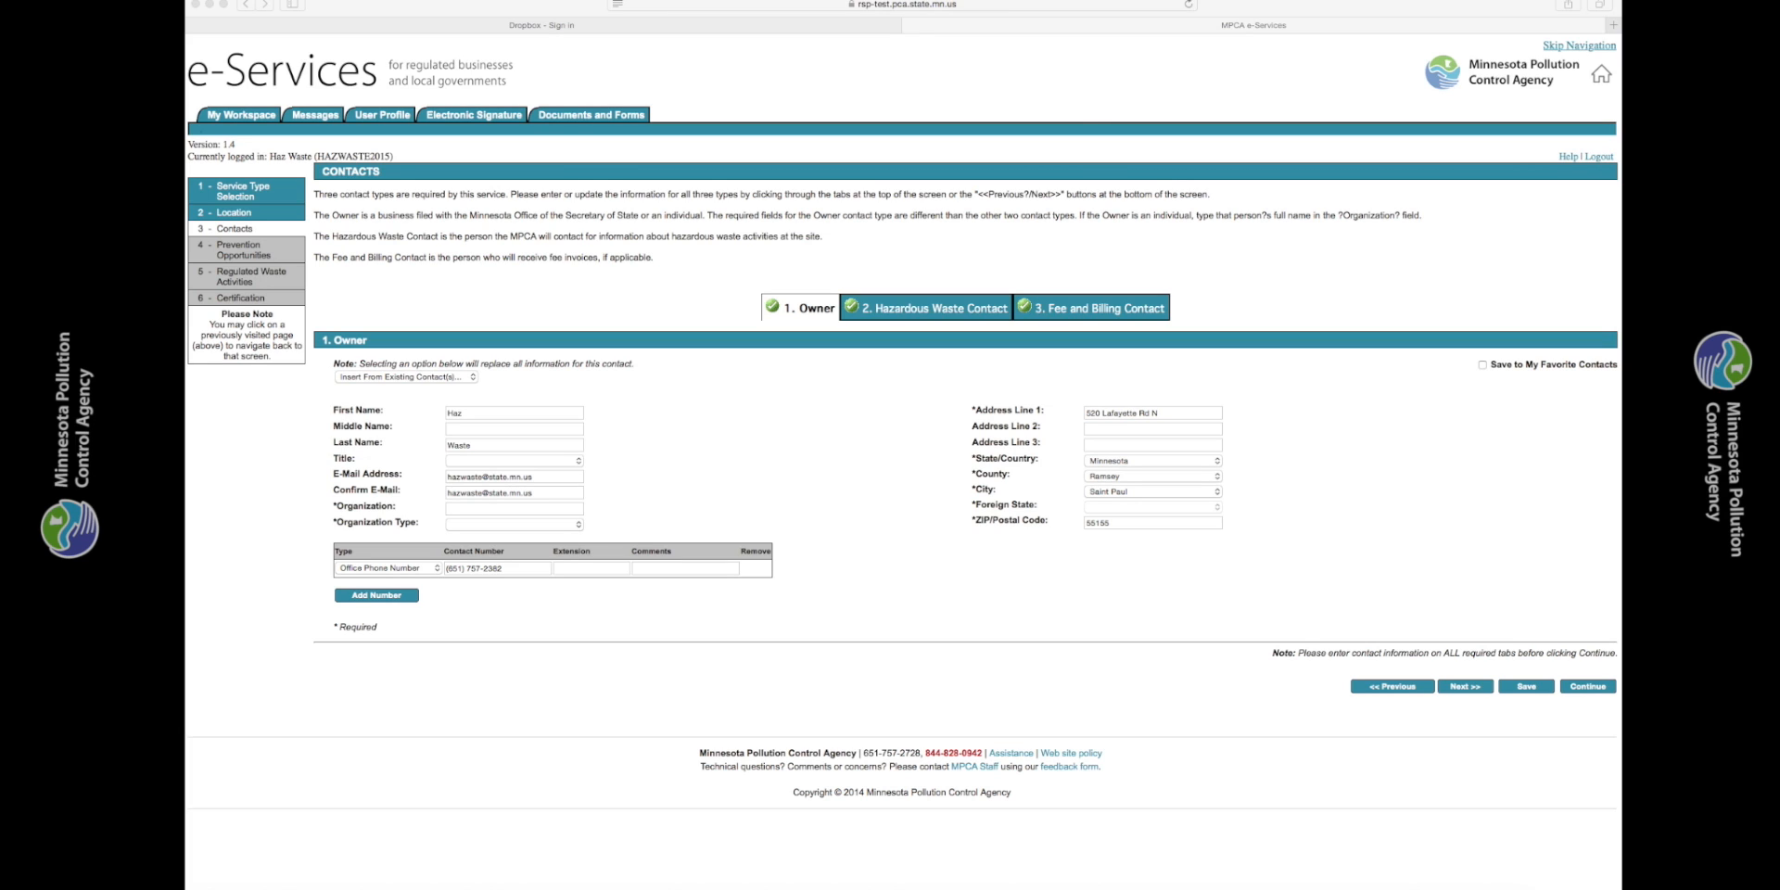
- Fill in the Owner contact from the account's profile information and proceed to the Hazardous Waste Contact
click(472, 378)
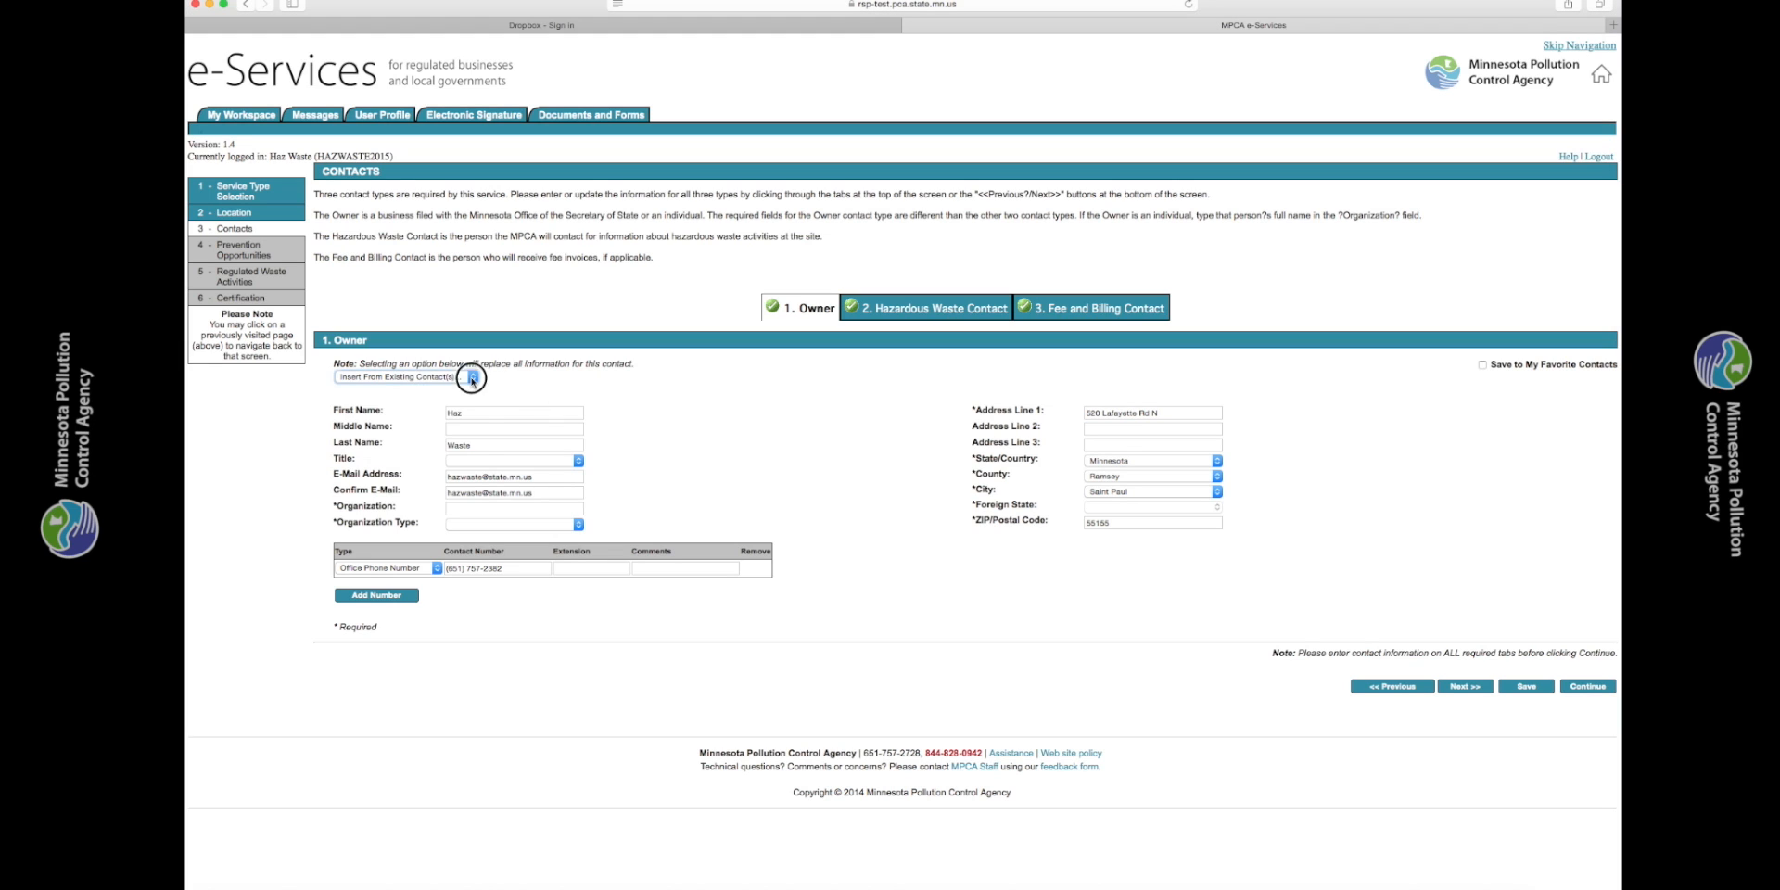
click(454, 408)
click(454, 411)
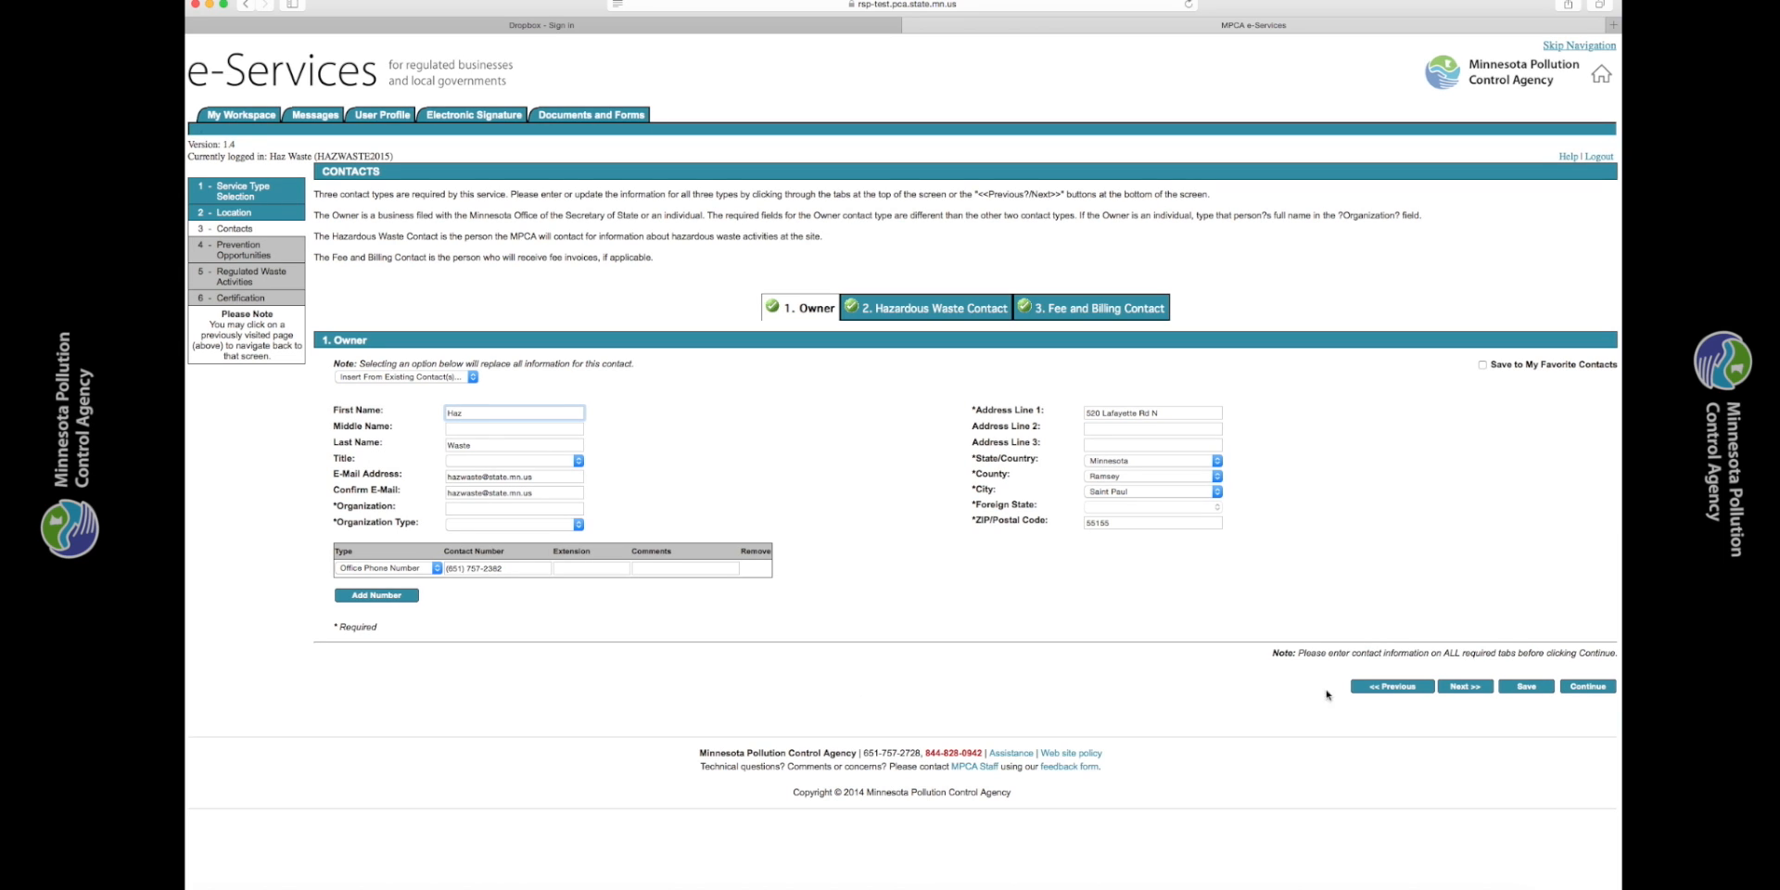
click(1472, 688)
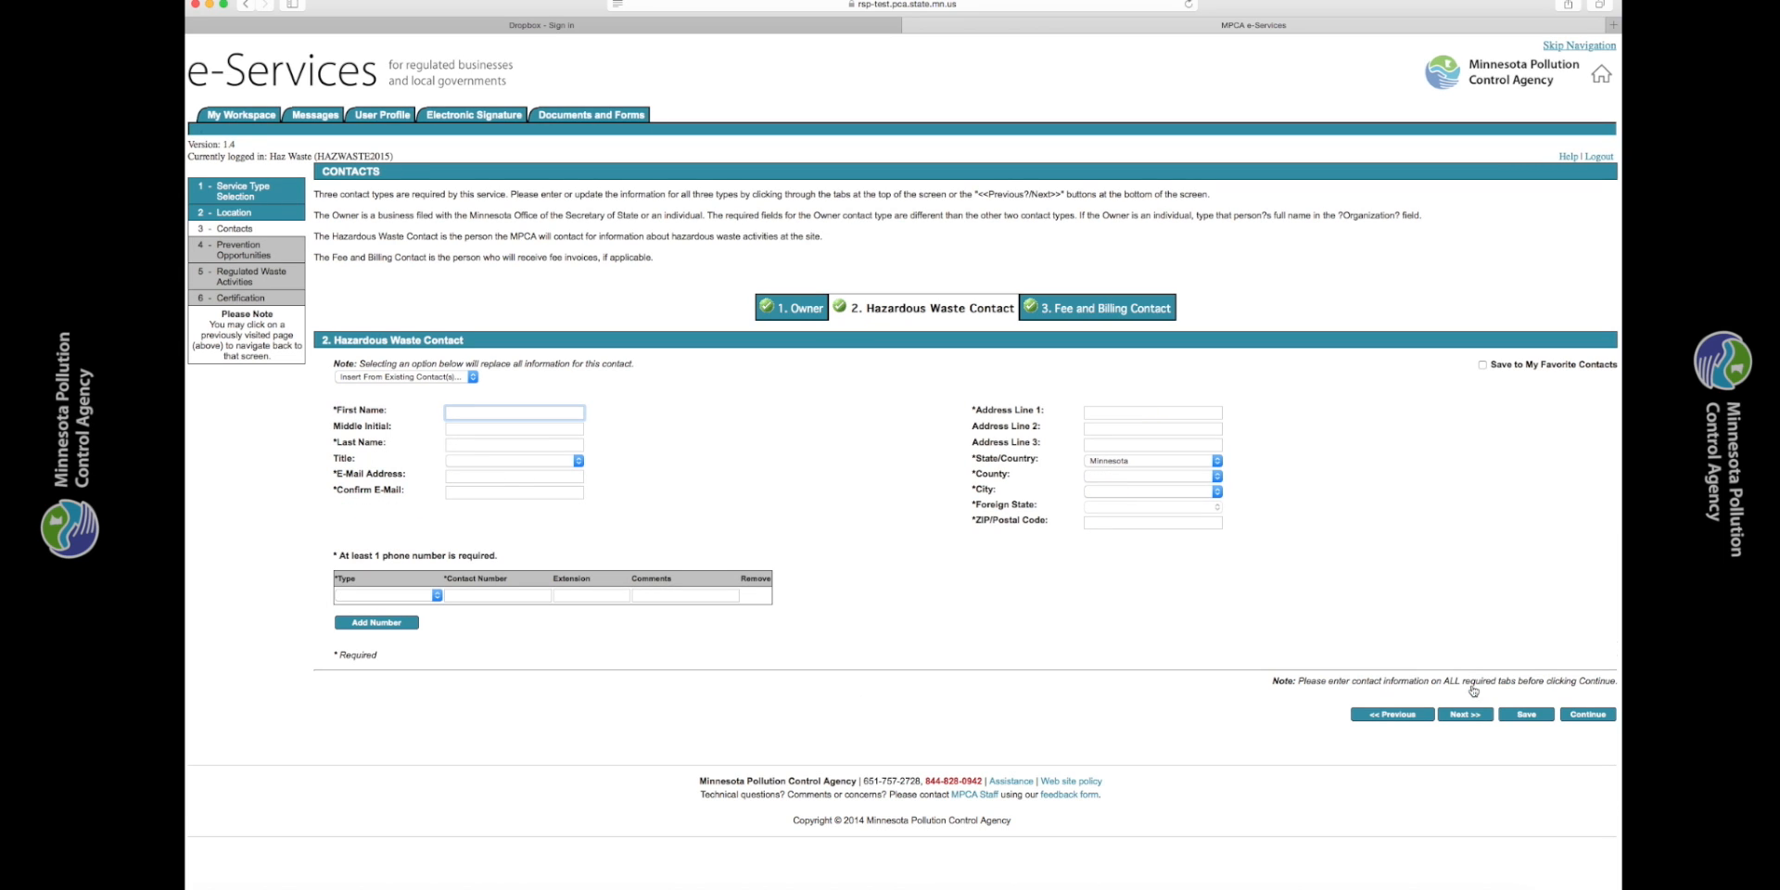
- Fill in the Hazardous Waste Contact from the account's profile information and proceed to the Fee and Billing Contact
click(470, 379)
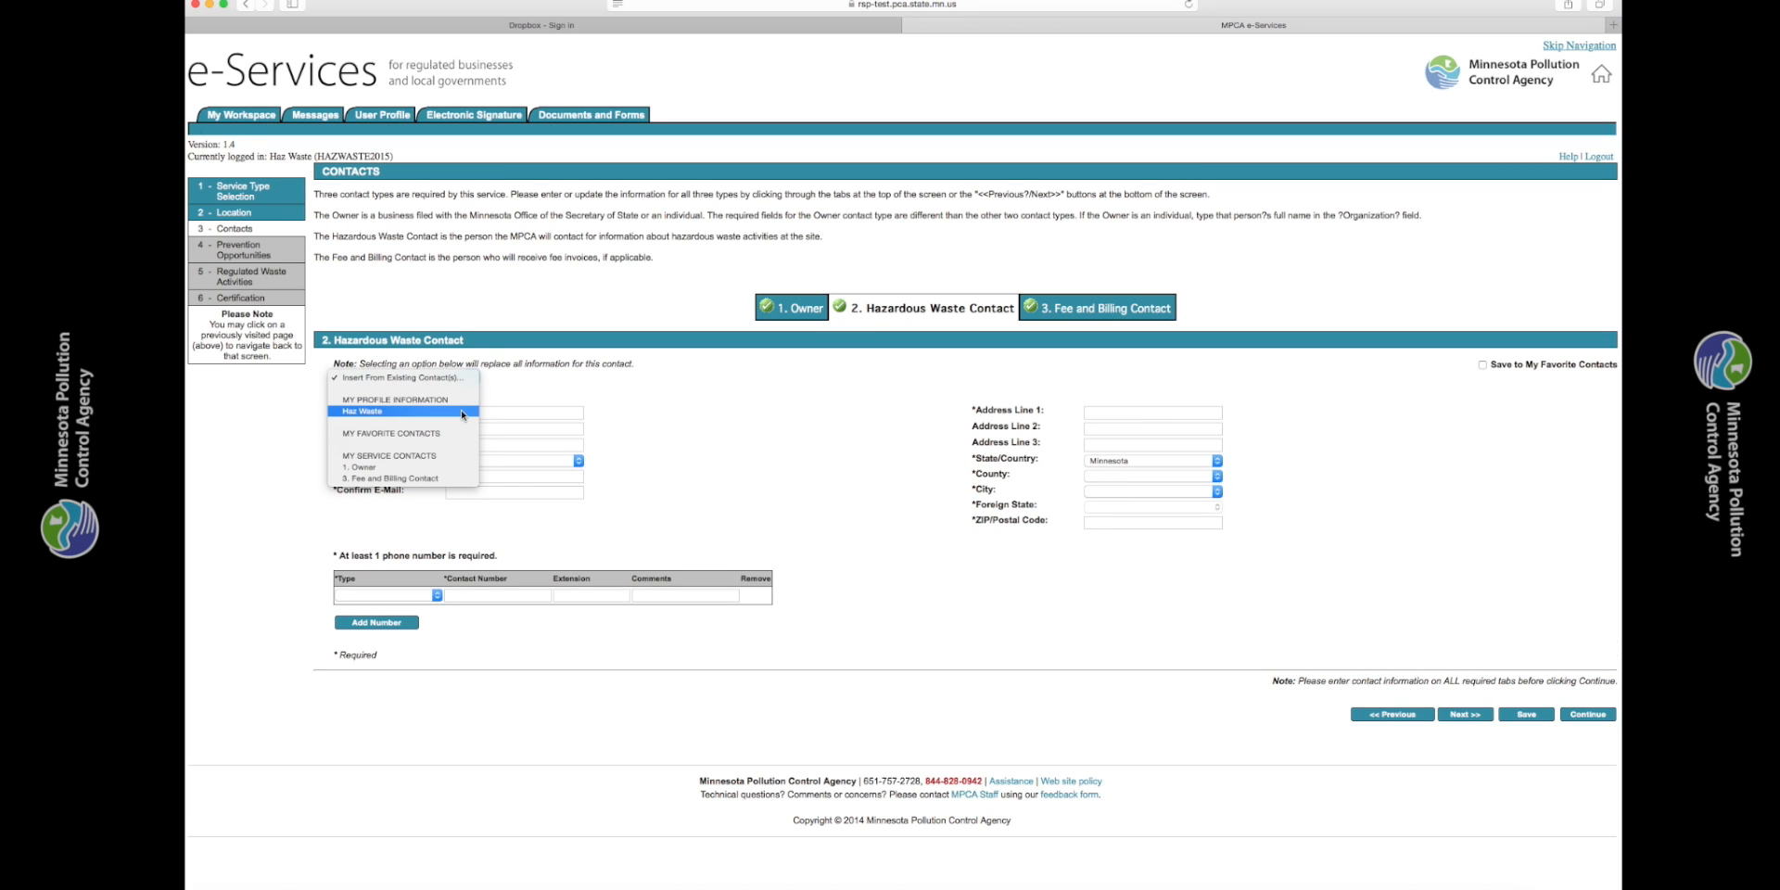
click(460, 410)
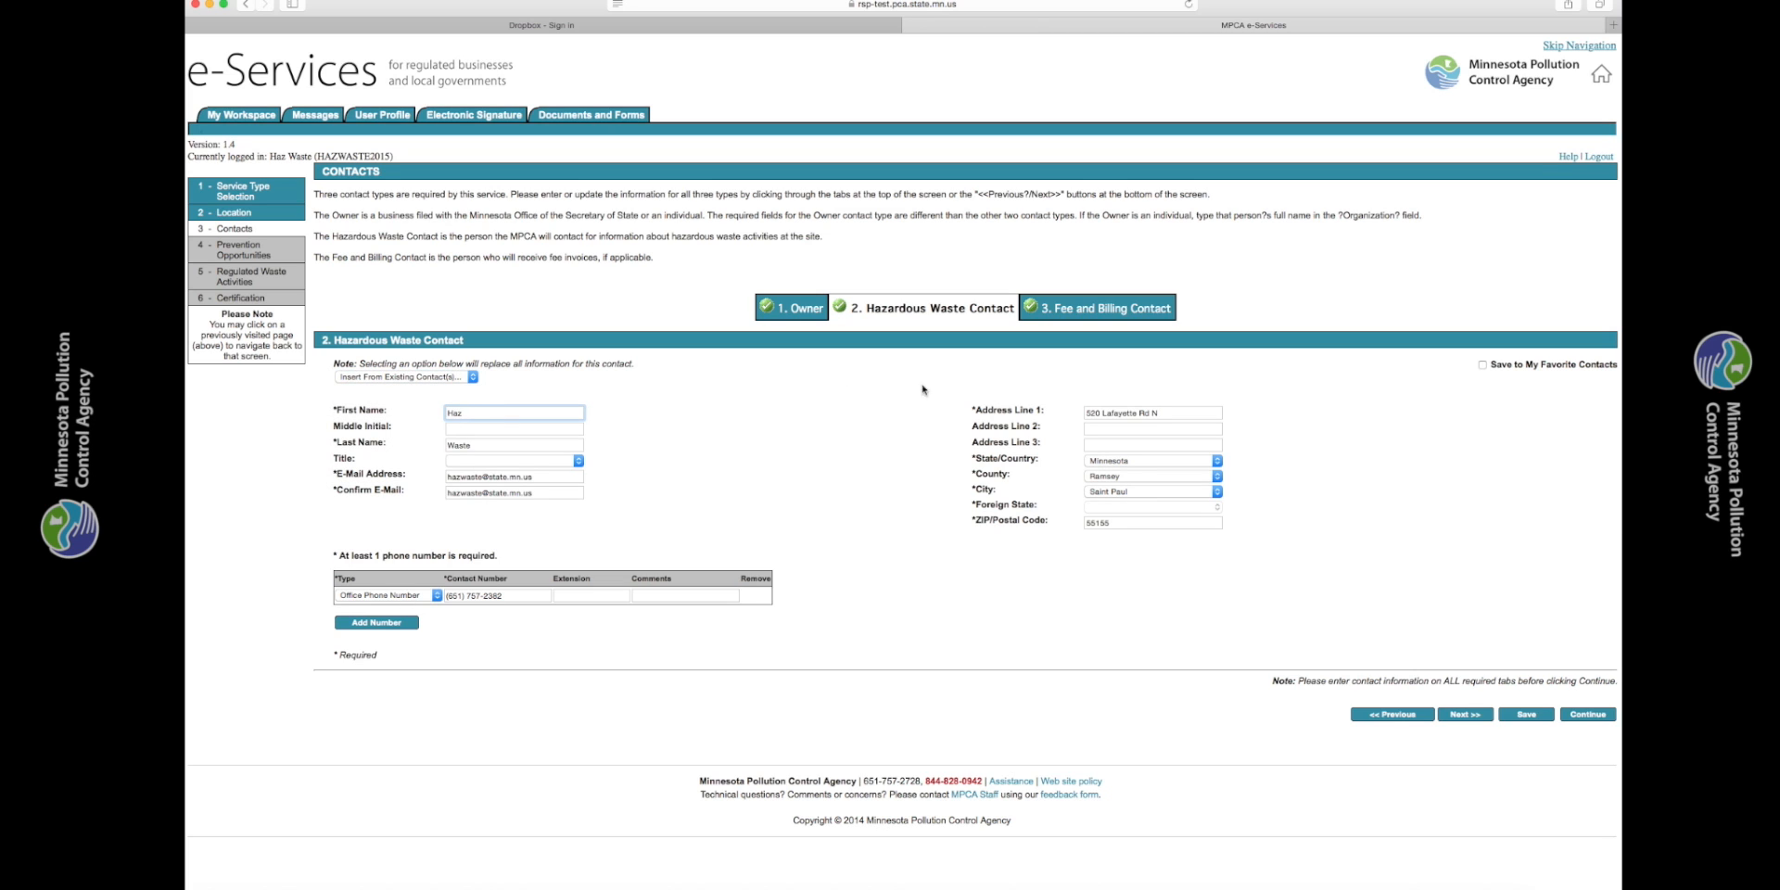
click(1465, 714)
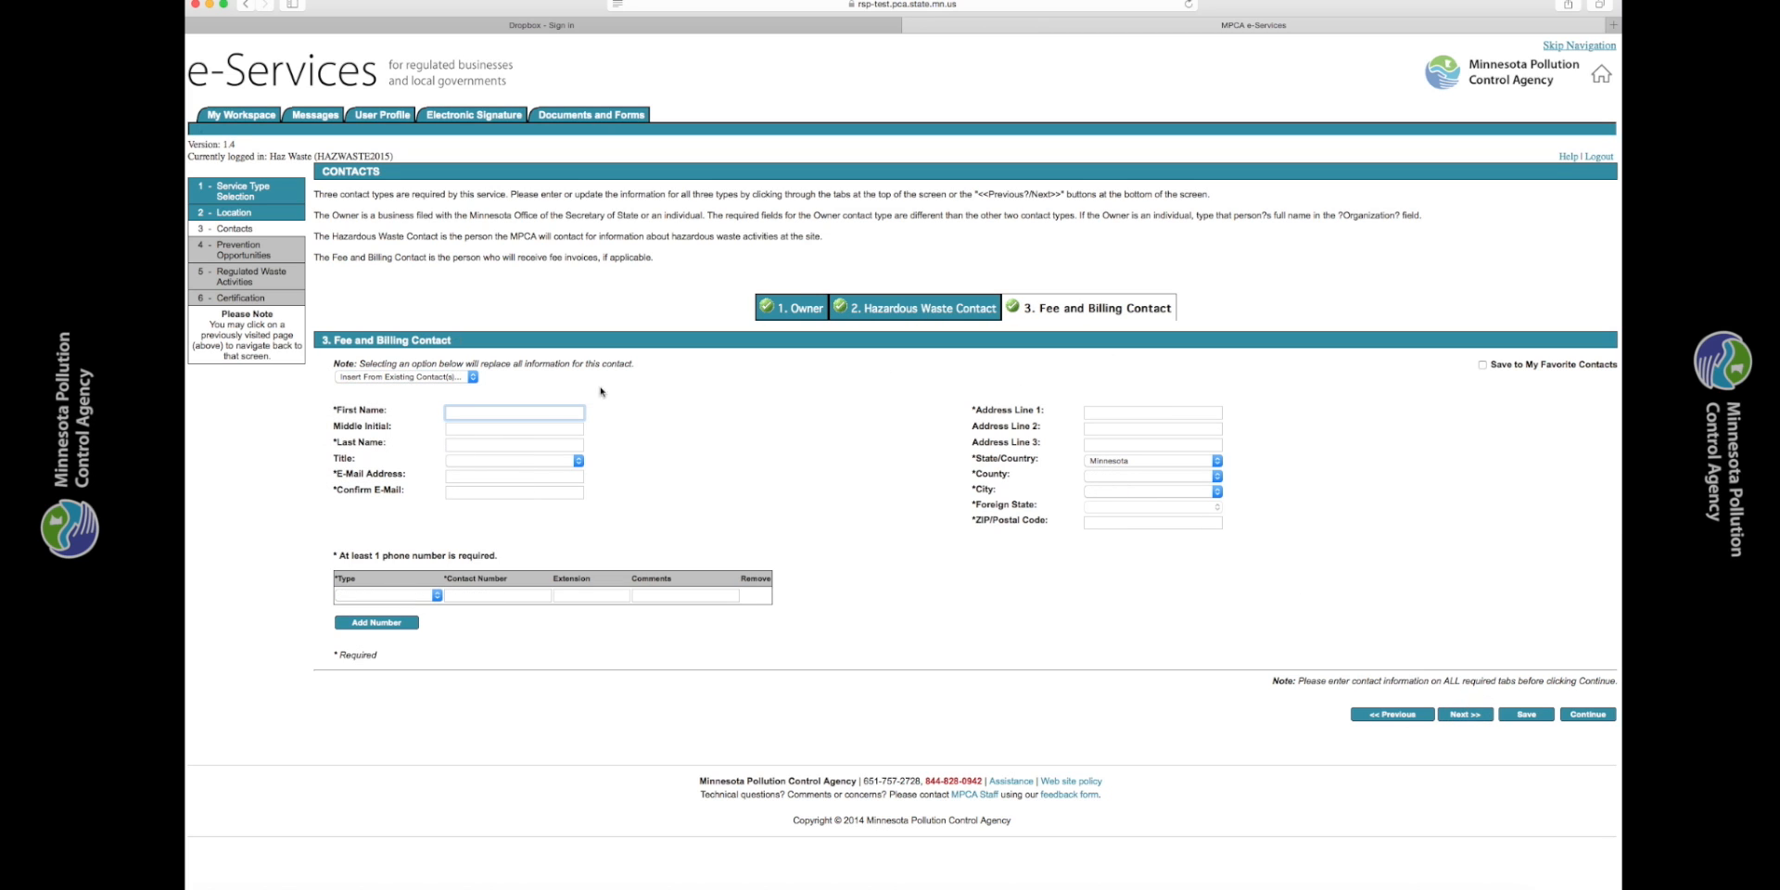
- Fill in the Fee and Billing Contact from the account's profile information and continue to the address validation
click(473, 379)
click(448, 408)
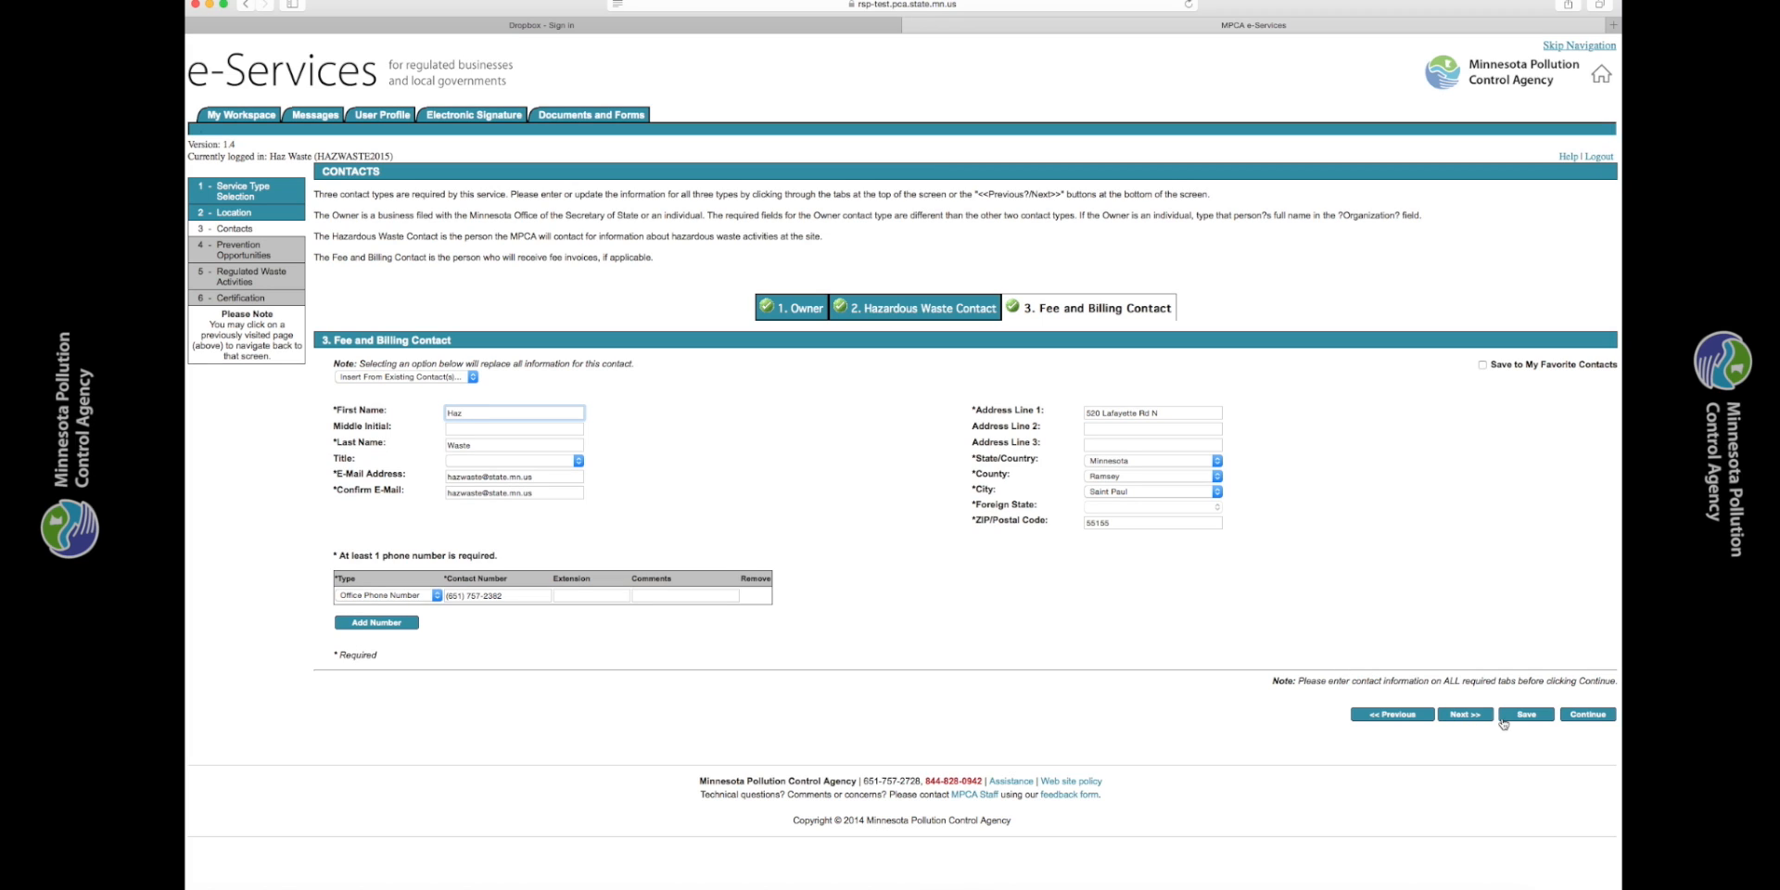
click(1578, 716)
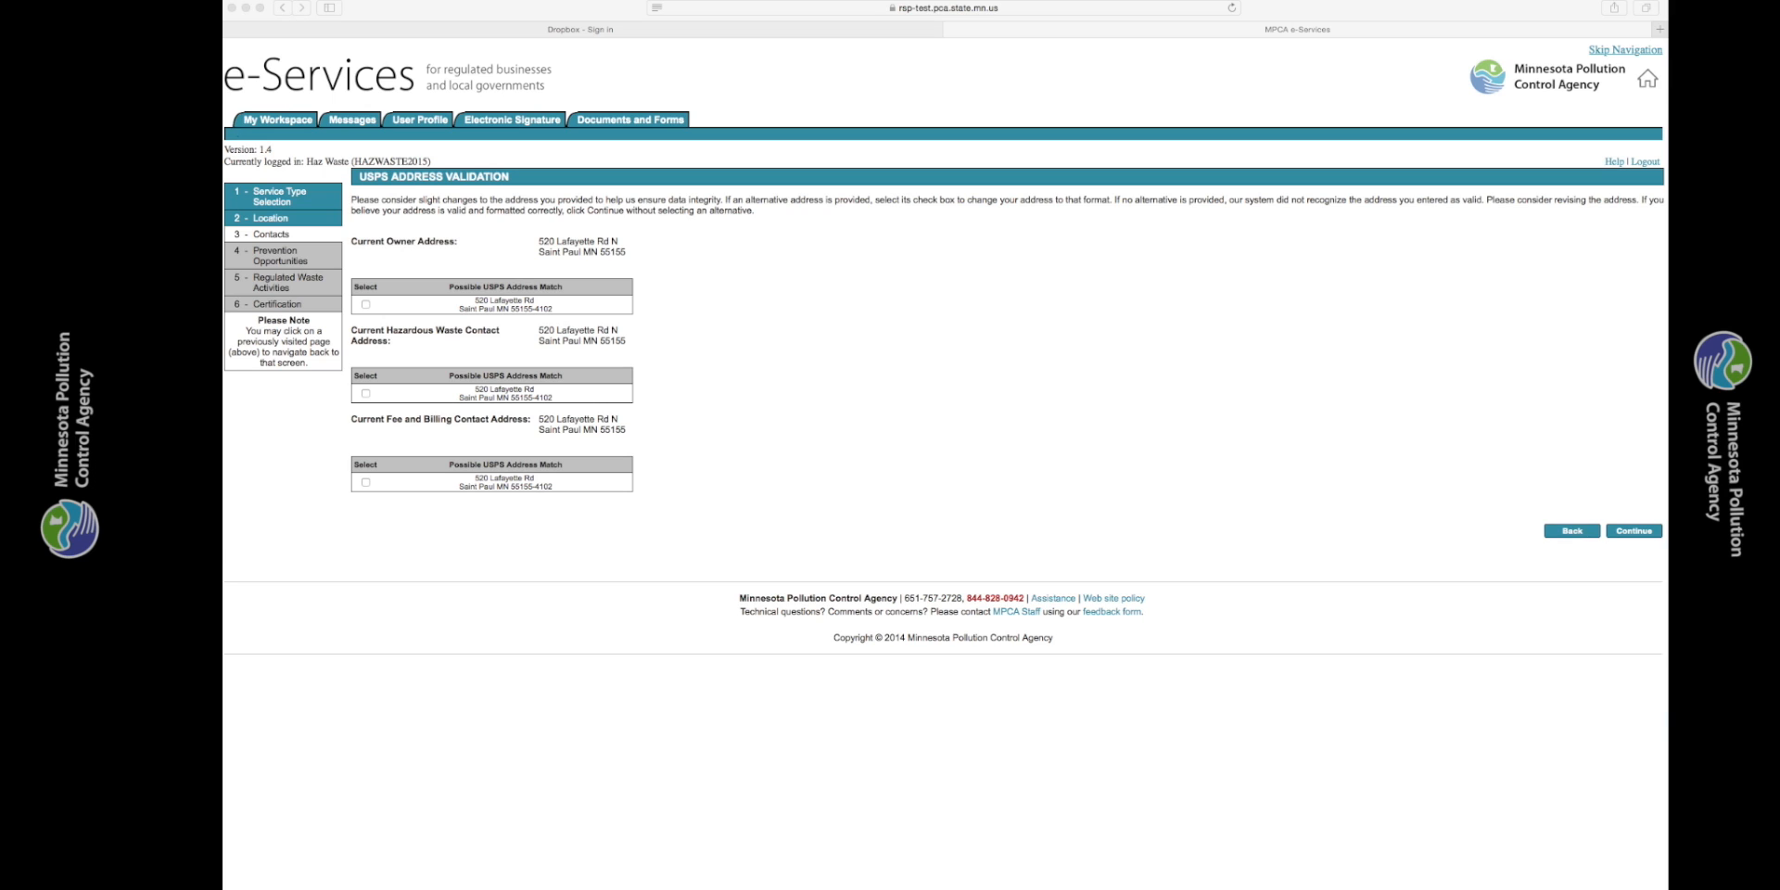
- Accept the suggested USPS address matches for the Owner, Hazardous Waste, and Fee and Billing contacts and proceed to Prevention Opportunities
click(365, 304)
click(365, 304)
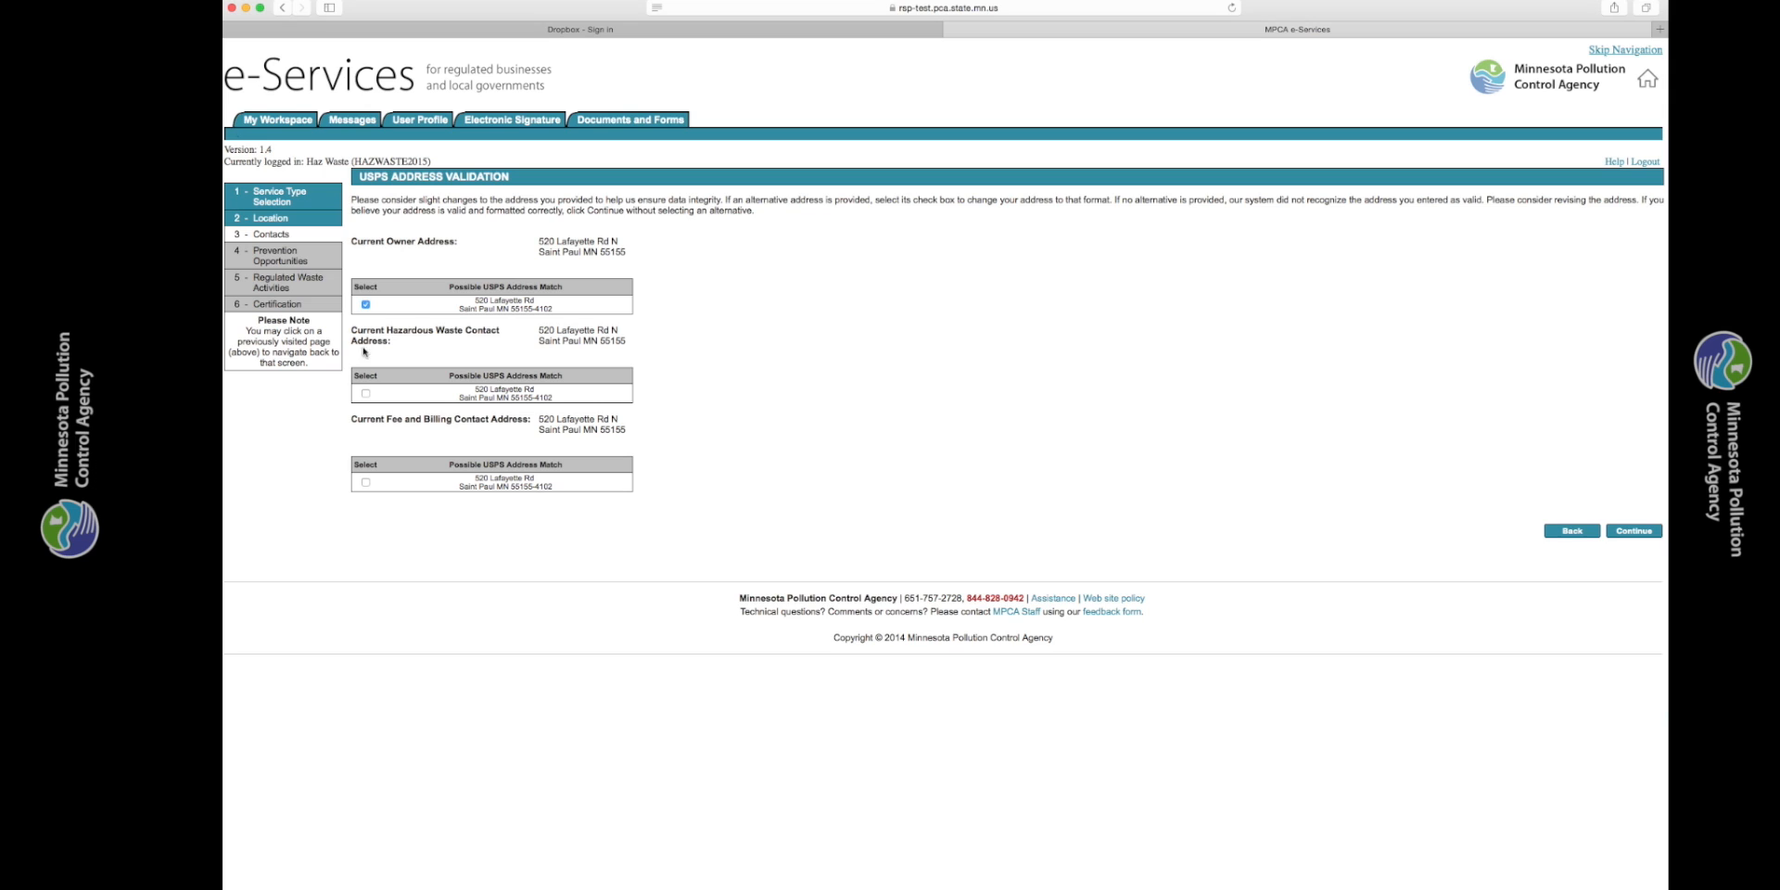
click(366, 393)
click(365, 482)
click(1633, 536)
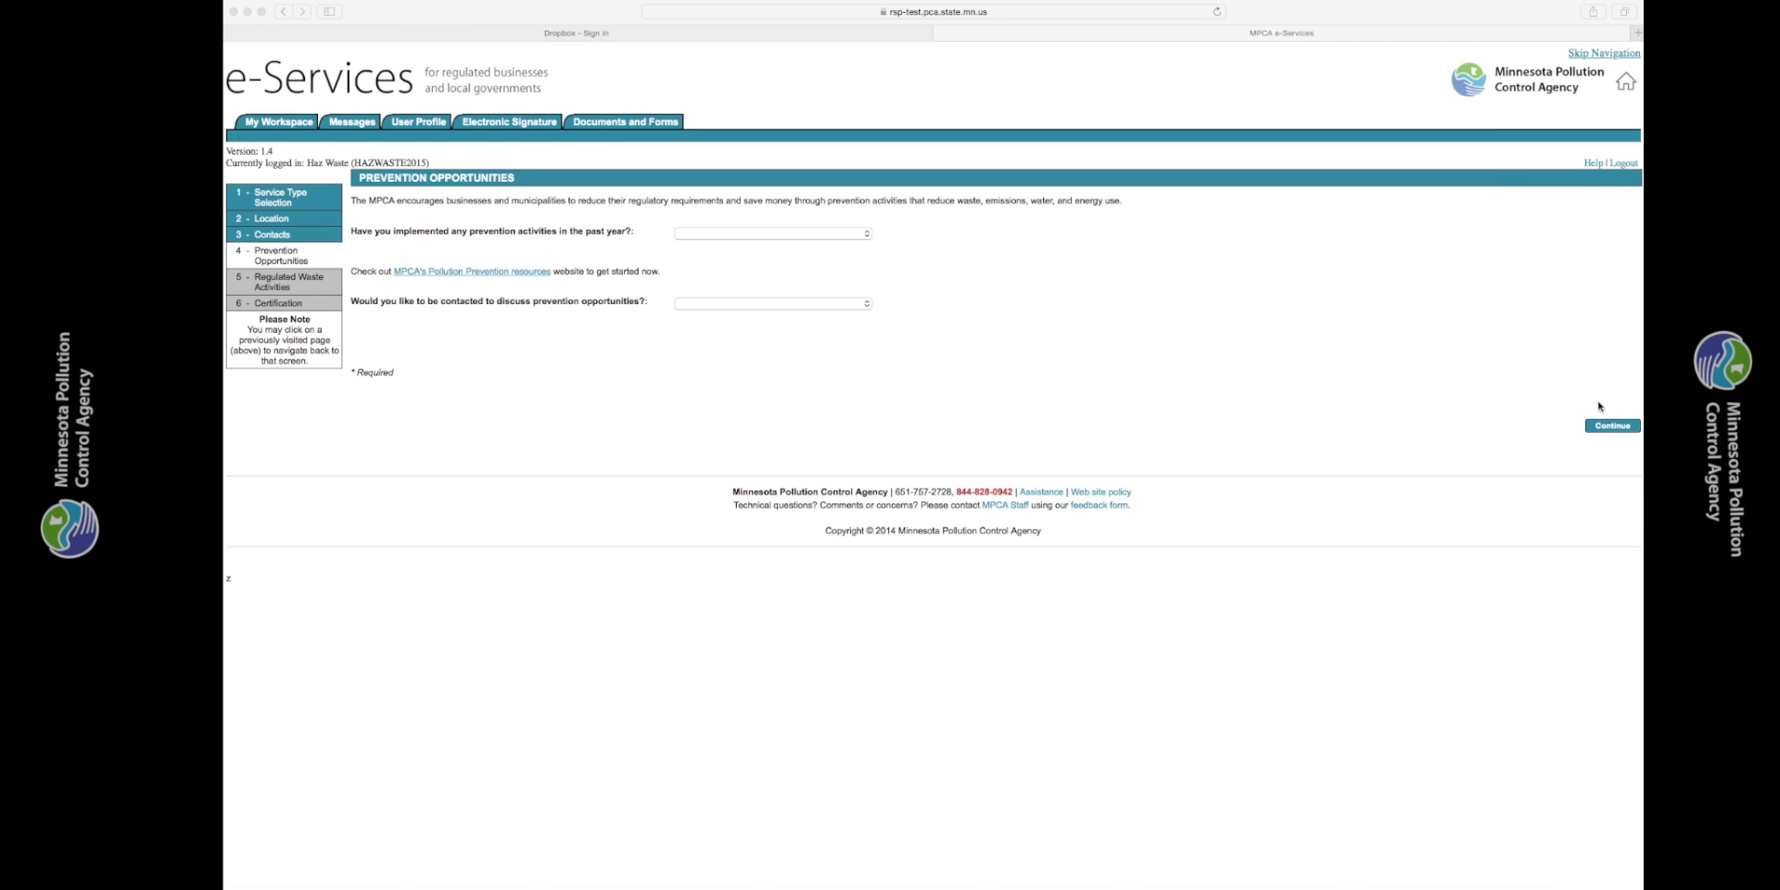
- Leave the prevention questions blank, choose Very small quantity generator as the estimated hazardous waste generator size, and proceed to certification
click(1612, 426)
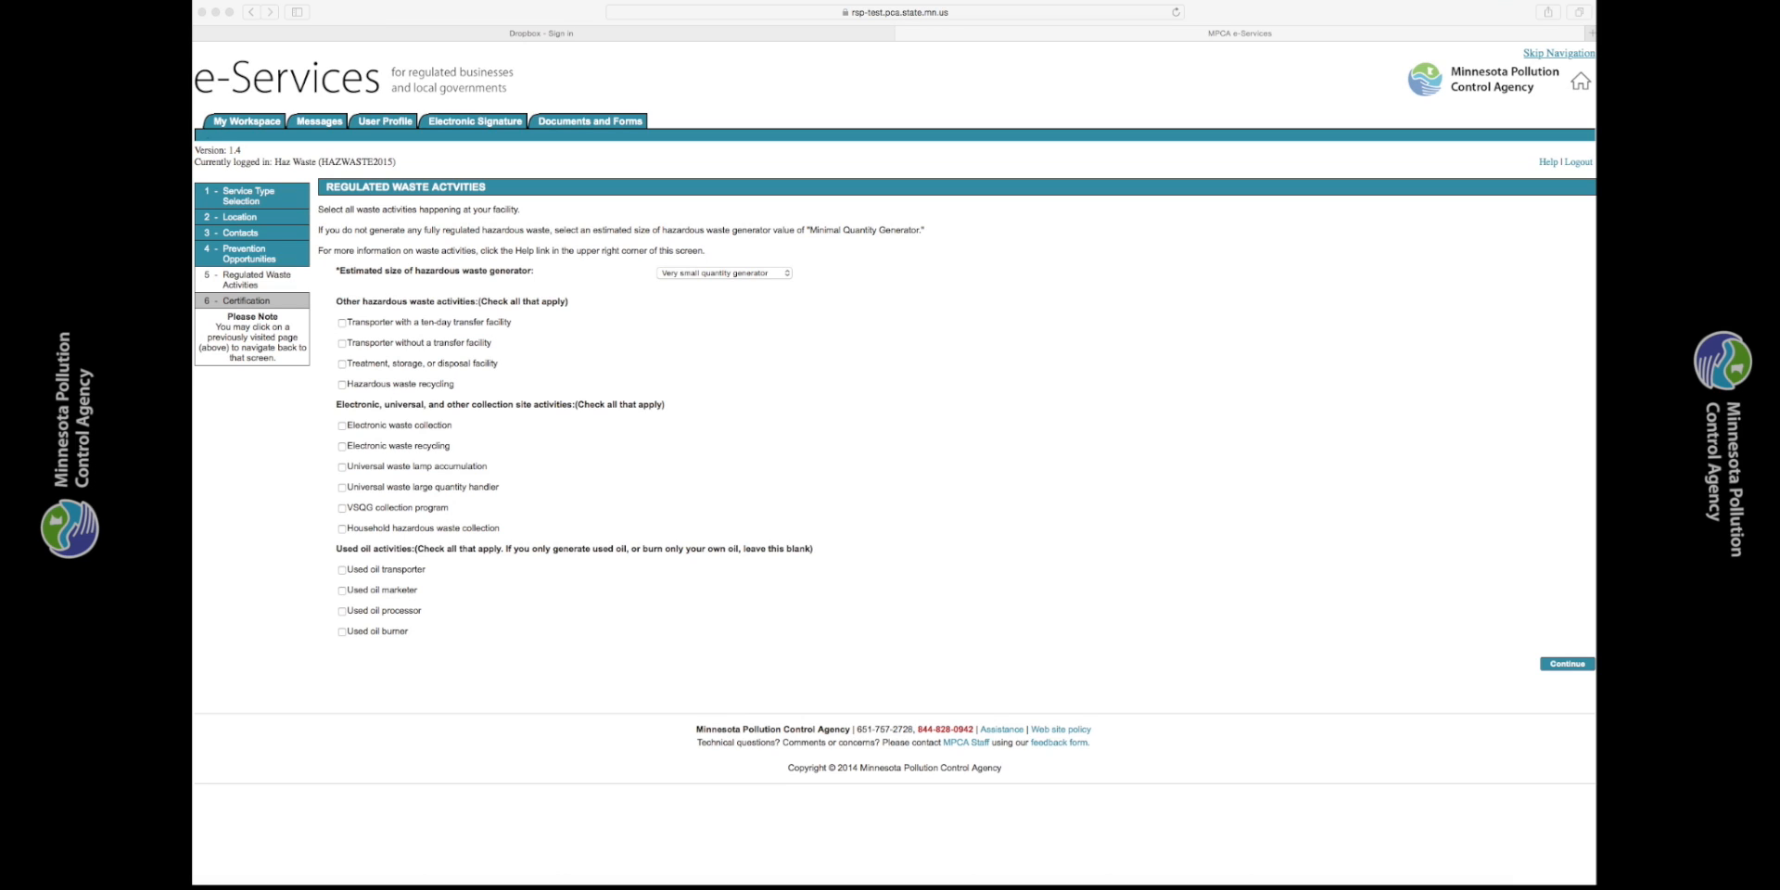
click(1567, 664)
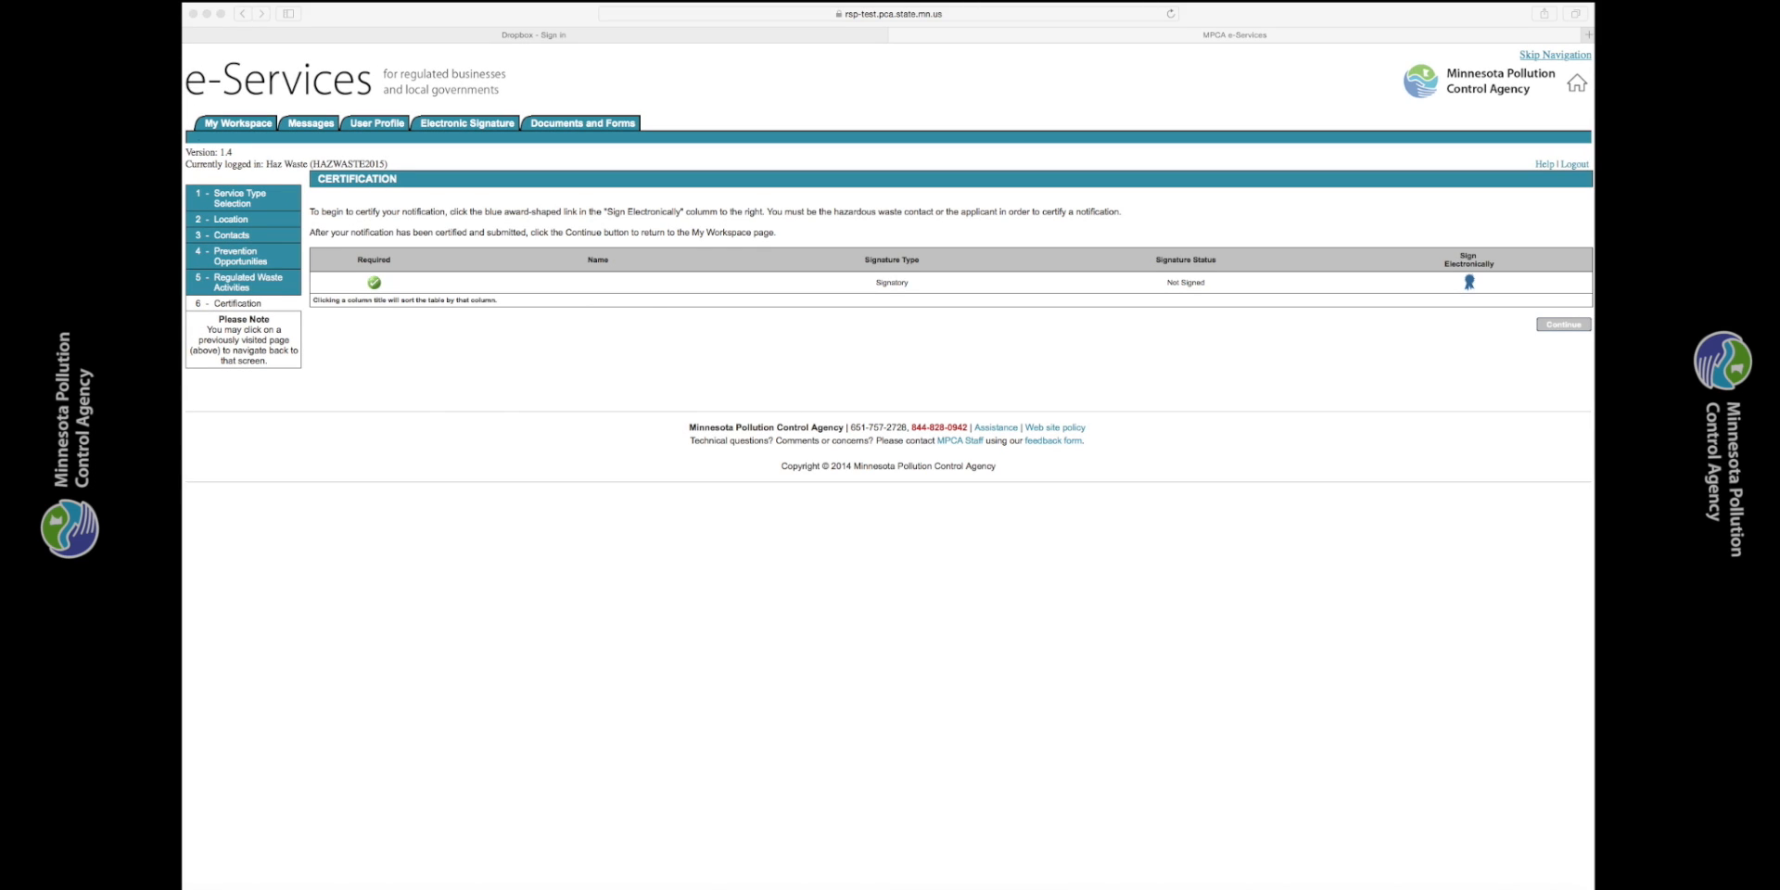
- Open the signatory's electronic signature form for the notification and activate the answer field of the challenge question
click(1470, 286)
click(1470, 284)
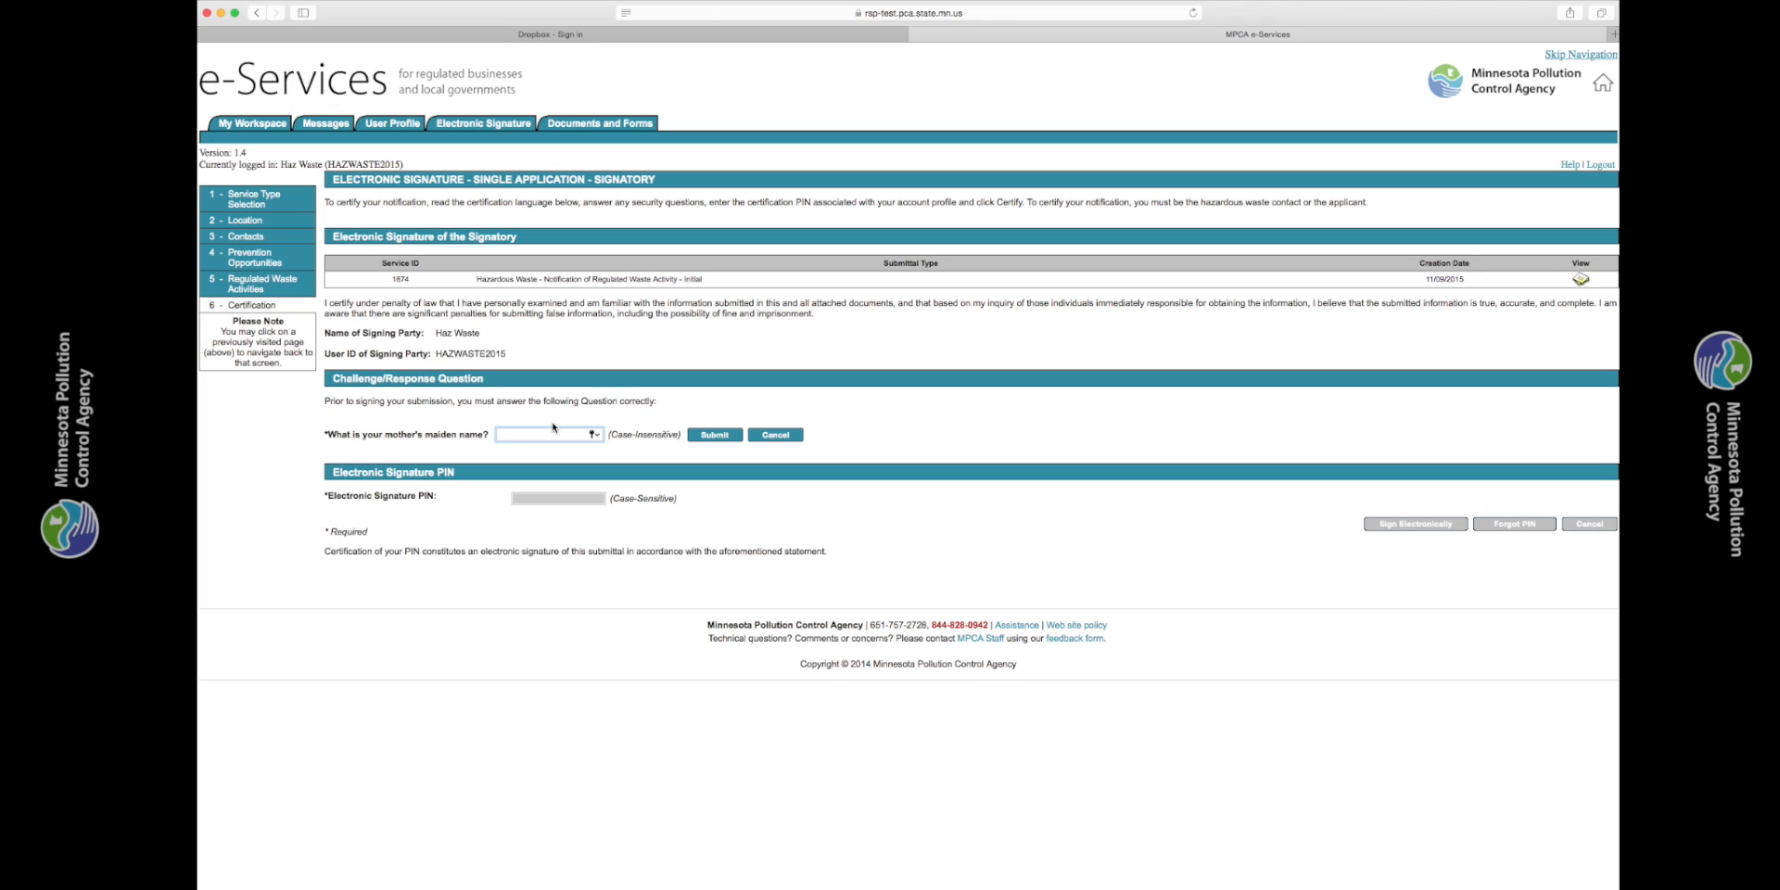
click(569, 430)
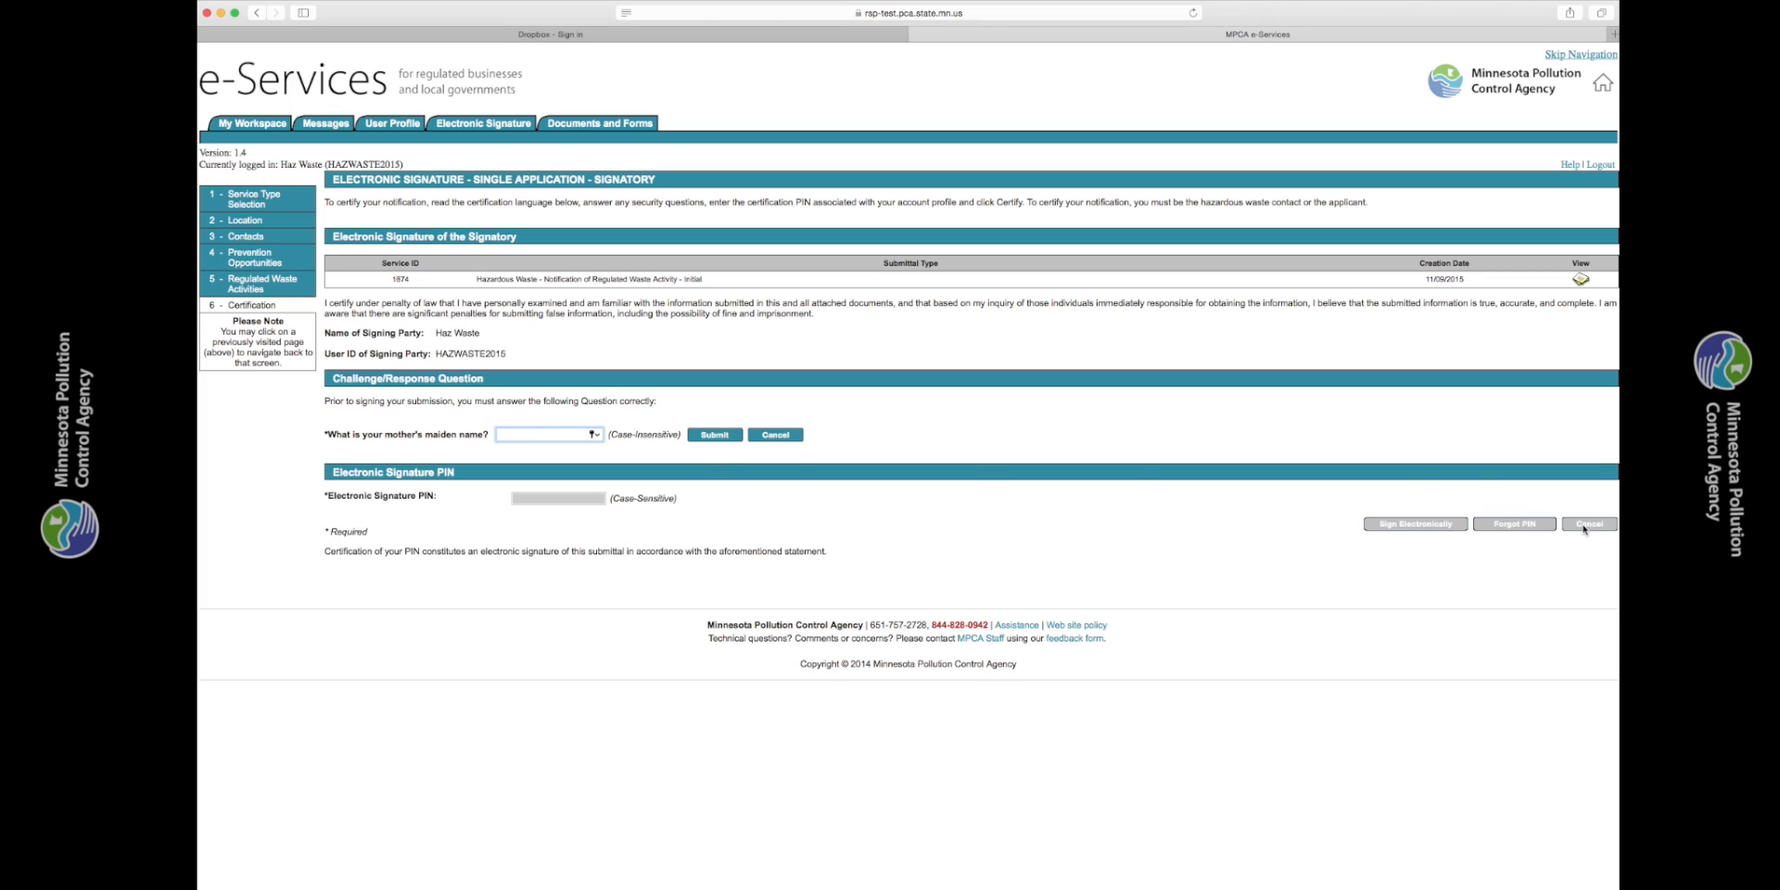